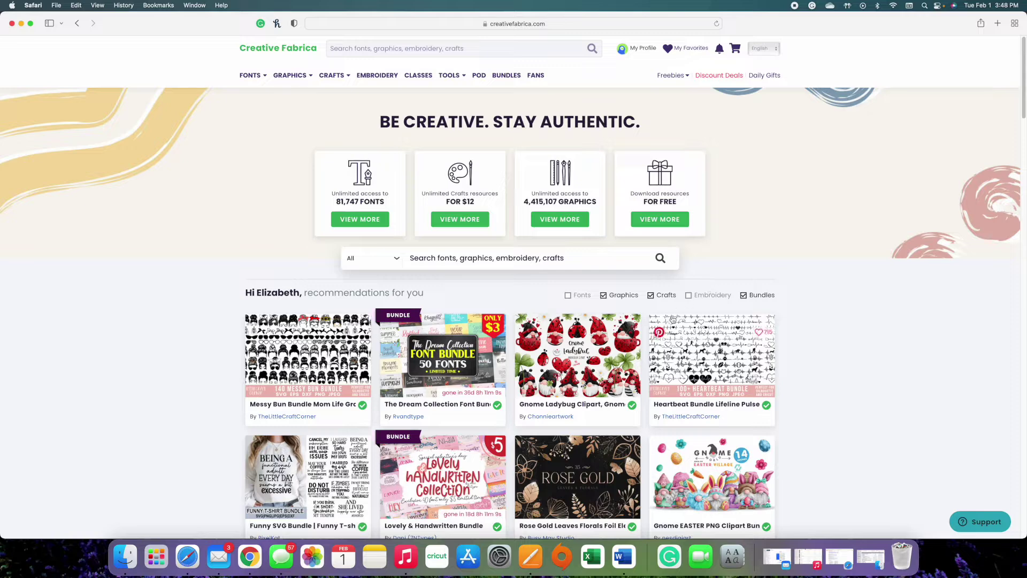
Filter the homepage recommendations to Fonts only, excluding Graphics, Crafts and Bundles.
{"action": "mouse_move", "coordinate": [498, 408]}
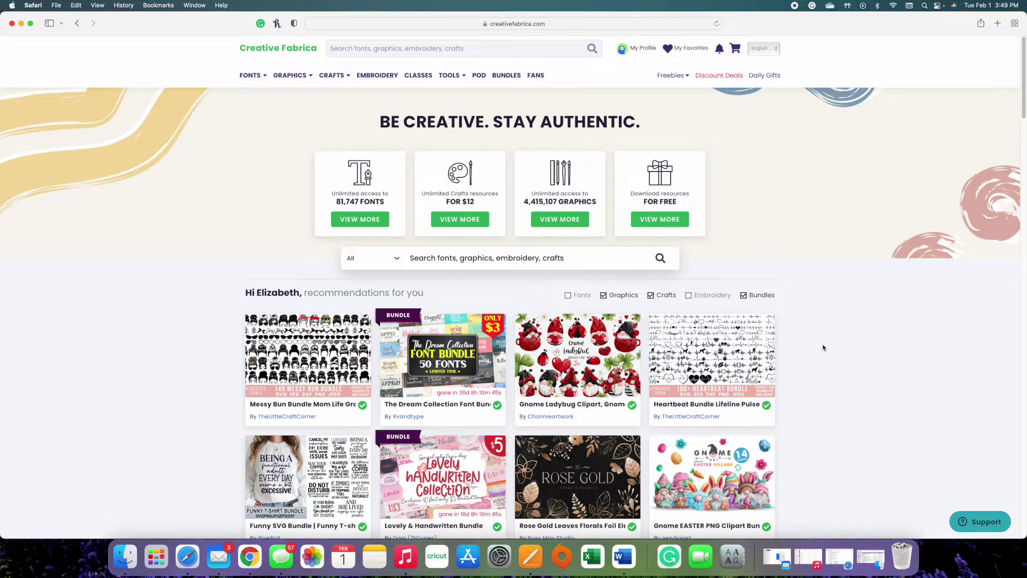
{"action": "scroll", "coordinate": [814, 339], "scroll_direction": "down", "scroll_amount": 1}
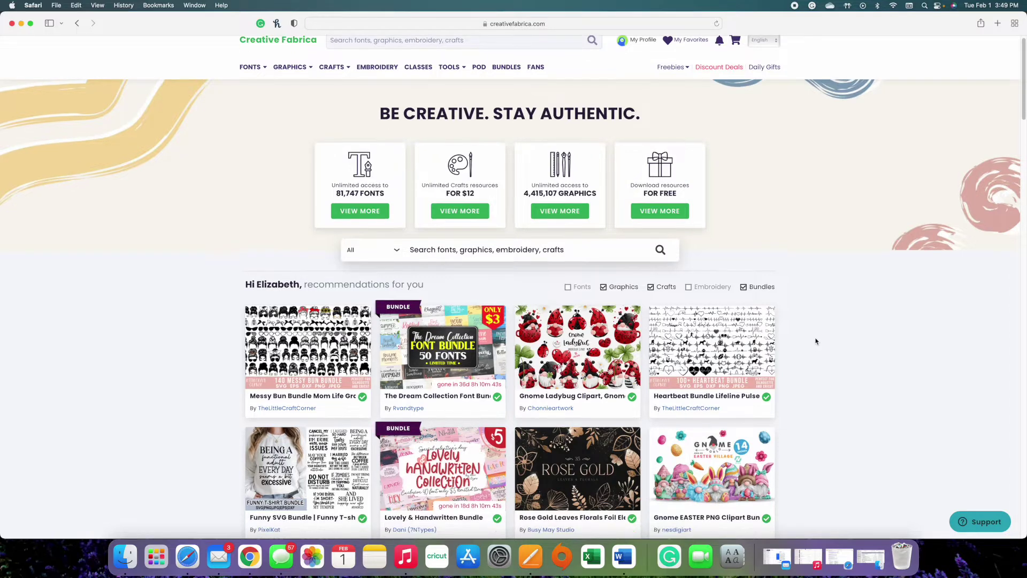
{"action": "left_click", "coordinate": [568, 287]}
{"action": "left_click", "coordinate": [604, 287]}
{"action": "left_click", "coordinate": [651, 287]}
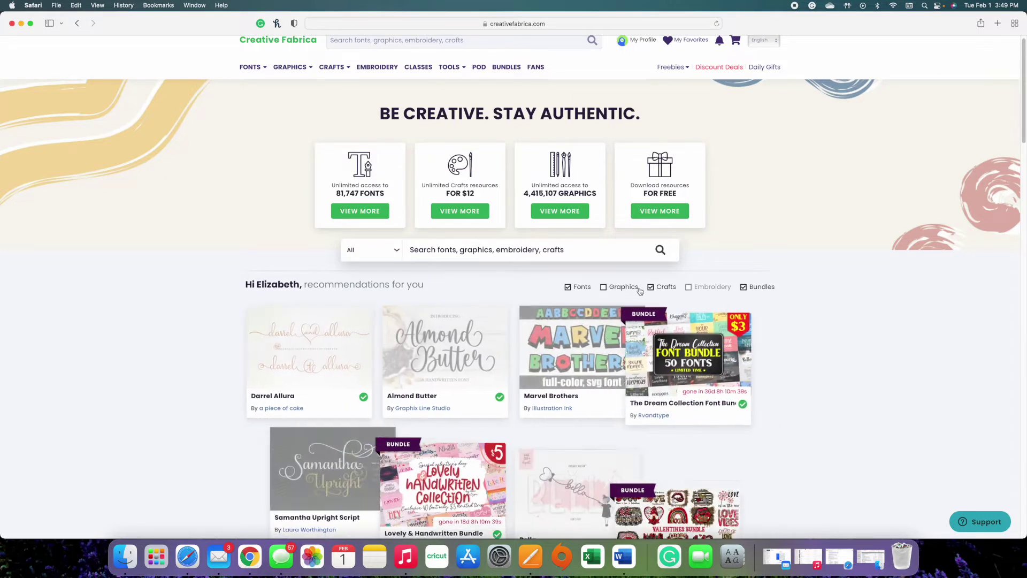
{"action": "left_click", "coordinate": [744, 288]}
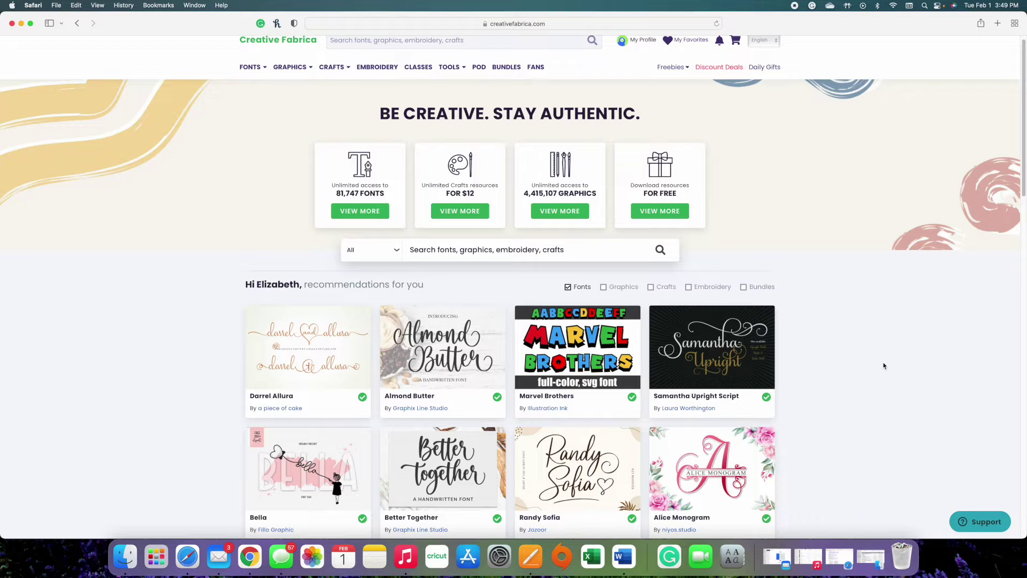
Open the recommended Darrel Allura and Bella fonts, each in its own new tab.
{"action": "scroll", "coordinate": [885, 364], "scroll_direction": "down", "scroll_amount": 1}
{"action": "mouse_move", "coordinate": [312, 371]}
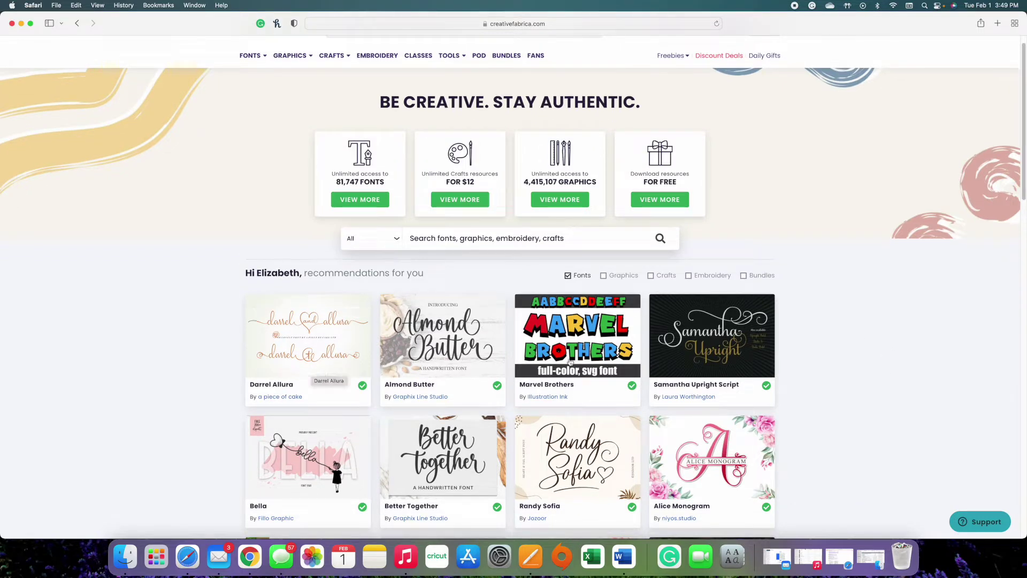
{"action": "mouse_move", "coordinate": [493, 371]}
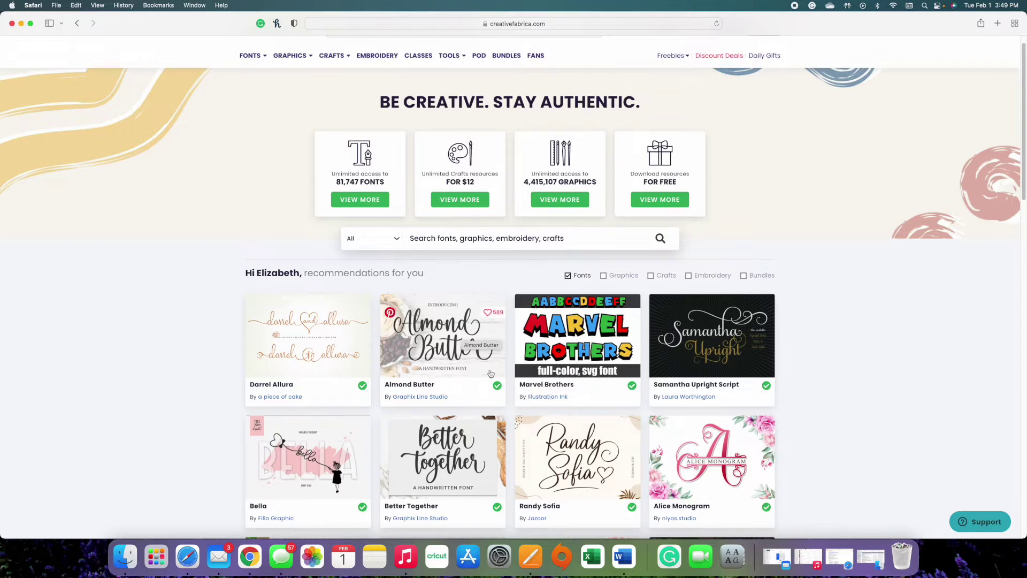
{"action": "scroll", "coordinate": [407, 418], "scroll_direction": "down", "scroll_amount": 1}
{"action": "mouse_move", "coordinate": [335, 459]}
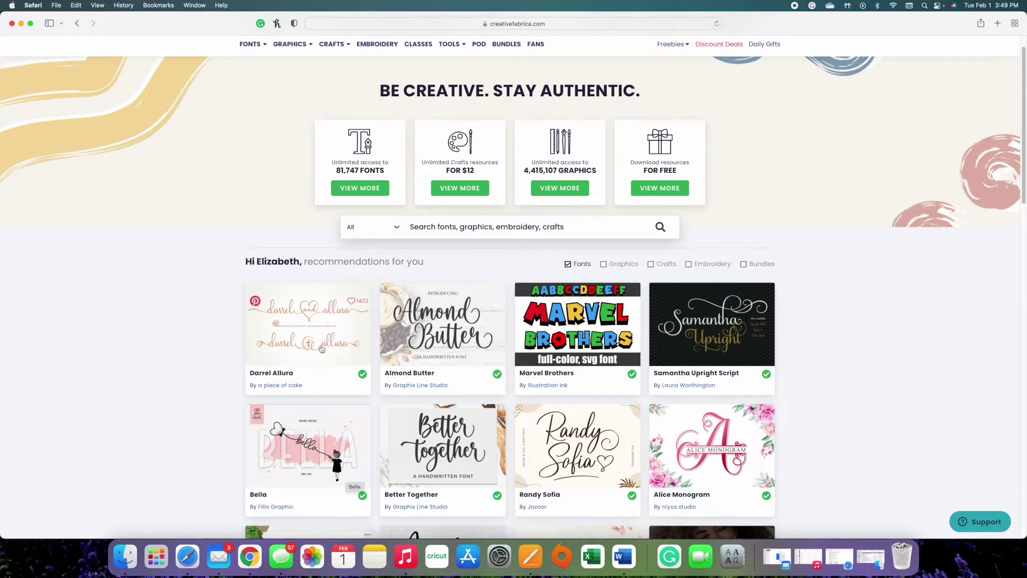
{"action": "right_click", "coordinate": [309, 332]}
{"action": "left_click", "coordinate": [321, 337]}
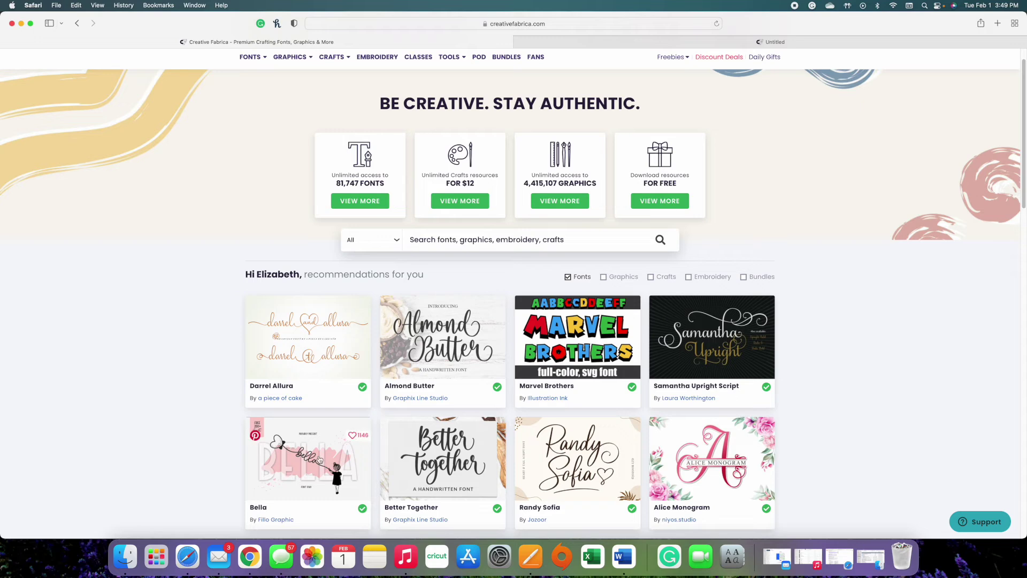
{"action": "right_click", "coordinate": [319, 459]}
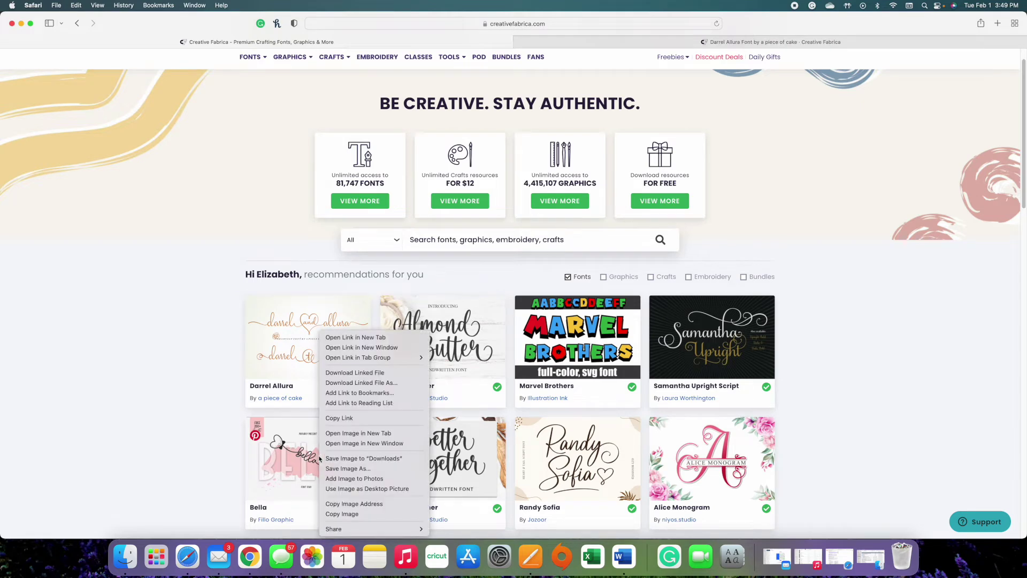
{"action": "left_click", "coordinate": [370, 339]}
View the Darrel Allura font page and its preview image explaining the characters for the connecting swashes.
{"action": "left_click", "coordinate": [583, 42]}
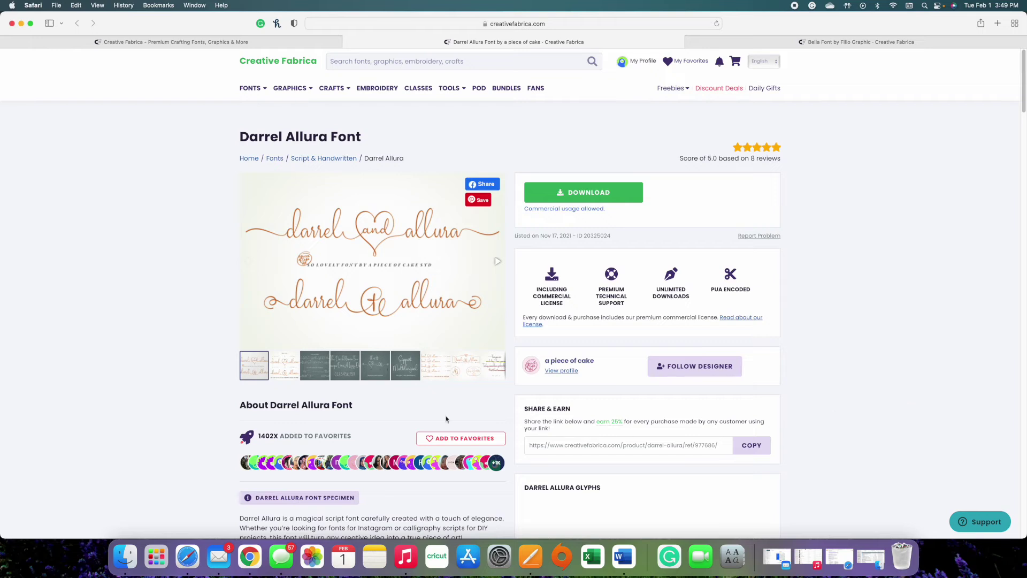
{"action": "left_click", "coordinate": [287, 373]}
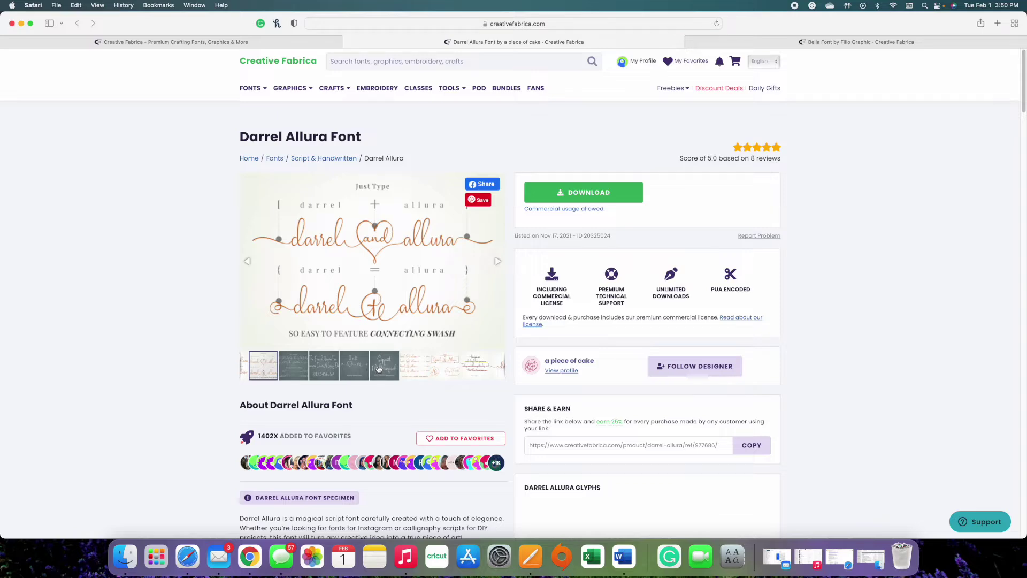
Search Creative Fabrica for "i love glitter" and view the I Love Glitter font's page.
{"action": "left_click", "coordinate": [252, 41]}
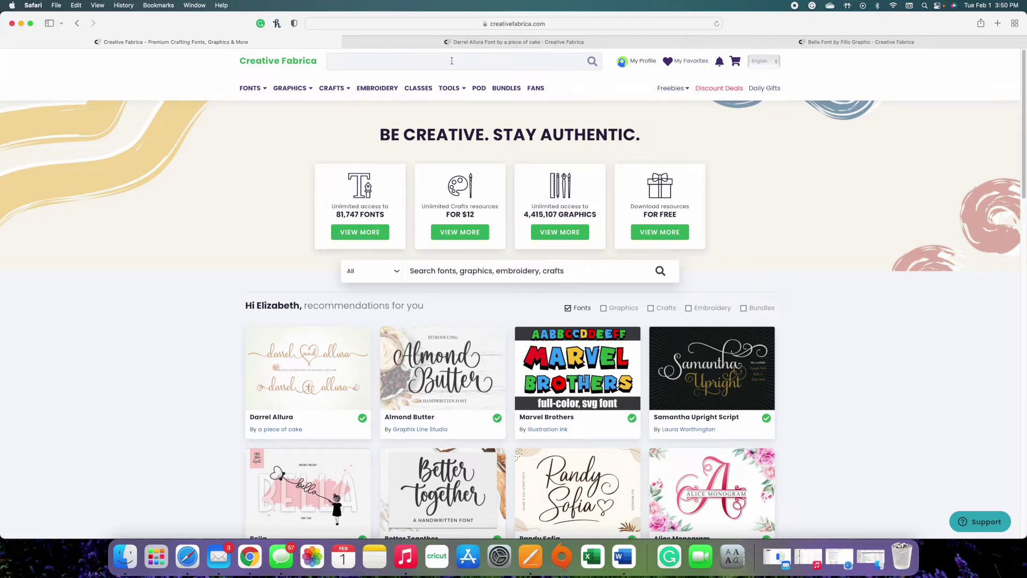
{"action": "type", "text": "love glitter"}
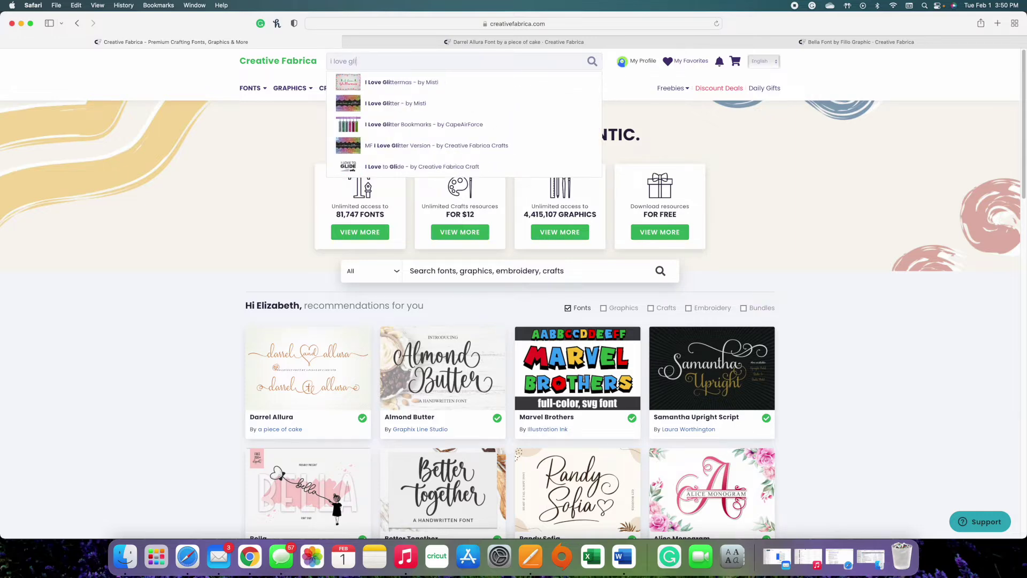
{"action": "key", "text": "Return"}
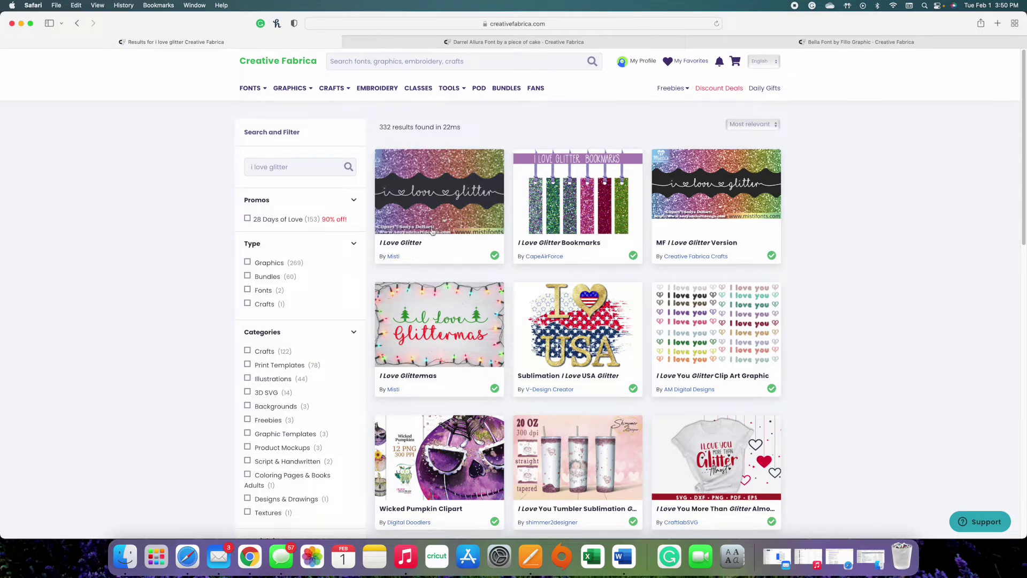
{"action": "left_click", "coordinate": [464, 224]}
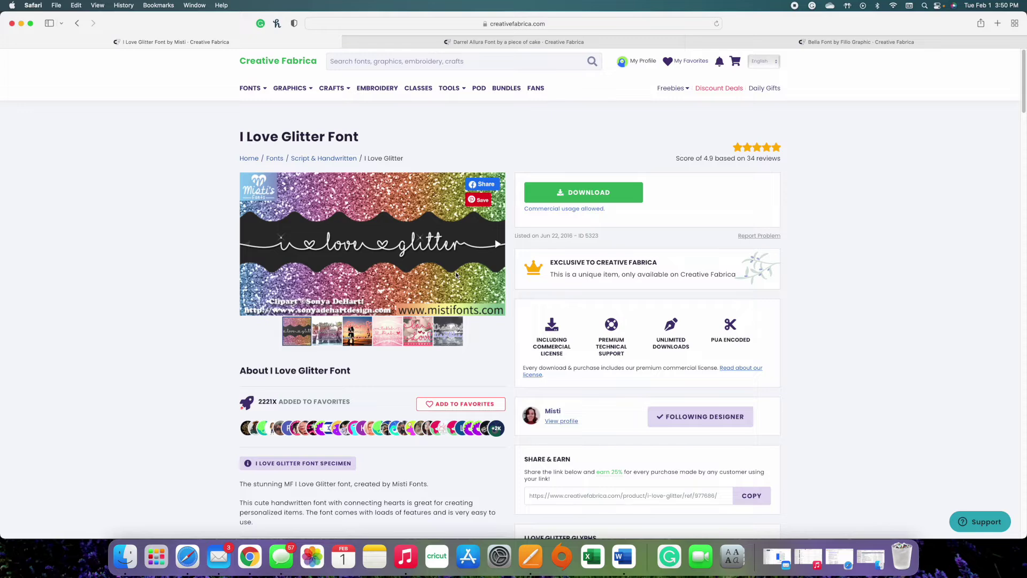
Close the I Love Glitter page, then download the Darrel Allura font and open its downloaded folder.
{"action": "left_click", "coordinate": [116, 41]}
{"action": "left_click", "coordinate": [560, 195]}
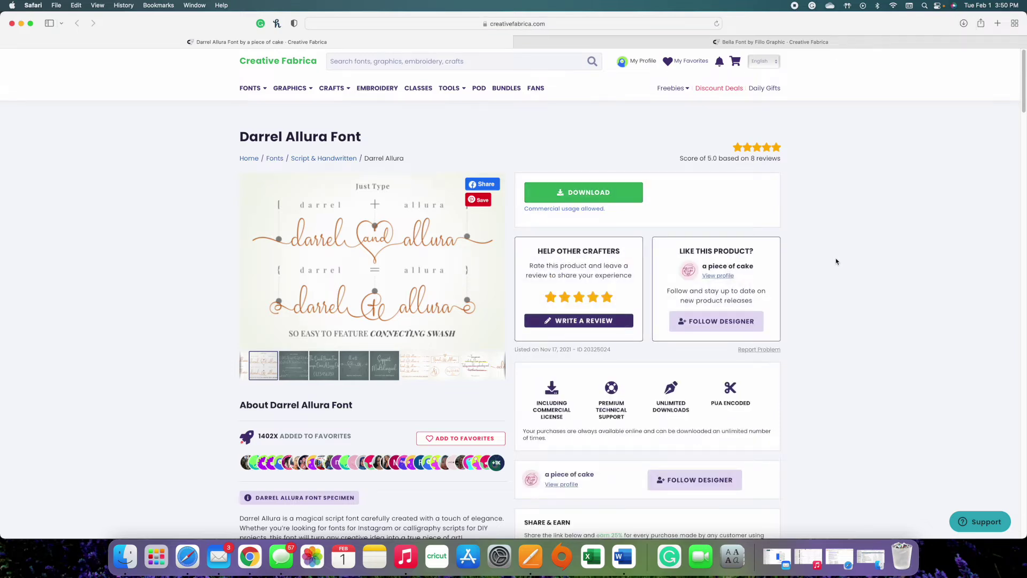
{"action": "left_click", "coordinate": [964, 23]}
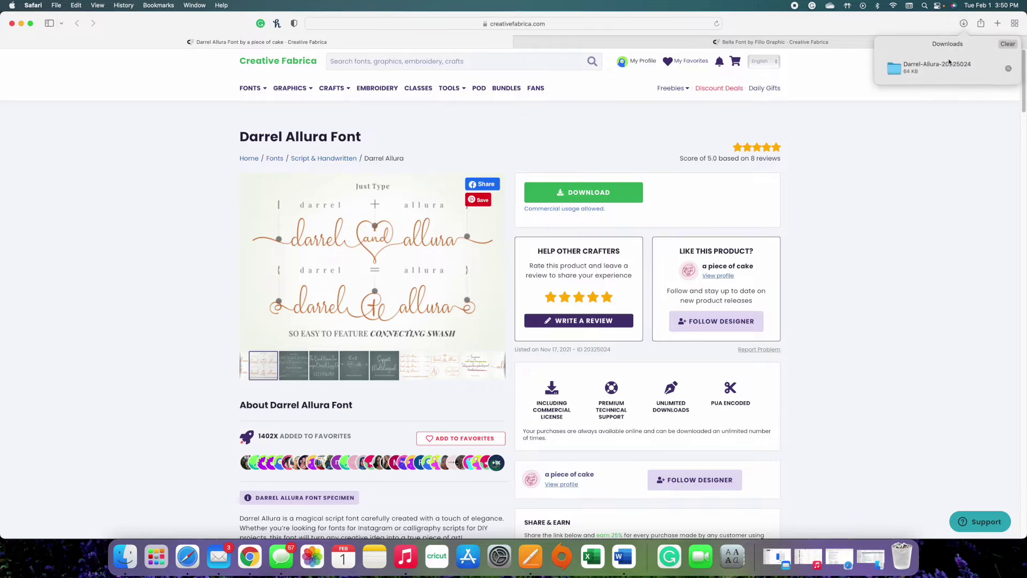
{"action": "double_click", "coordinate": [936, 64]}
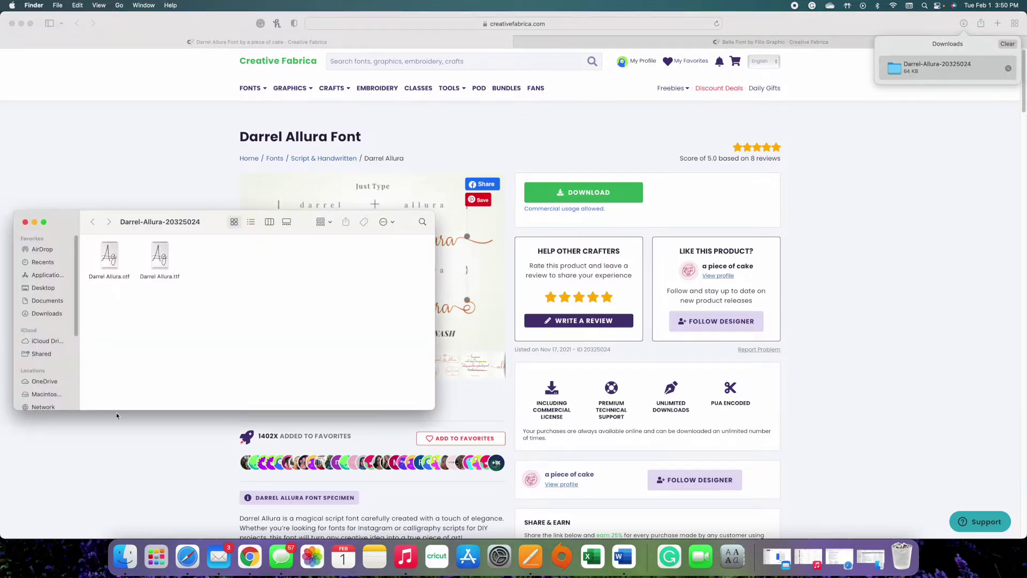
{"action": "left_click_drag", "start_coordinate": [207, 226], "coordinate": [550, 156]}
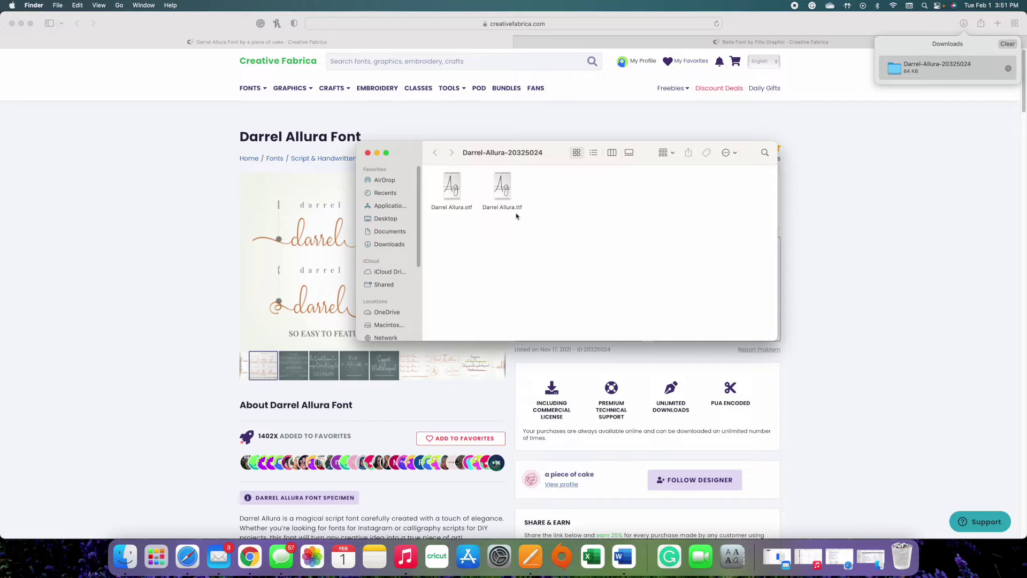
Install the Darrel Allura font in its Regular style from the file Darrel Allura.otf.
{"action": "double_click", "coordinate": [456, 191]}
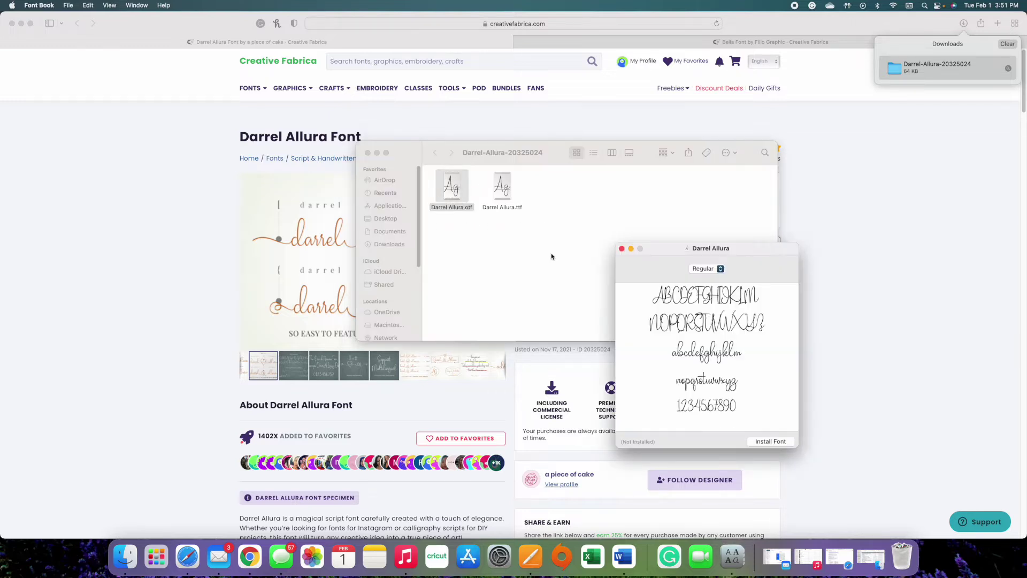
{"action": "left_click_drag", "start_coordinate": [736, 250], "coordinate": [584, 160]}
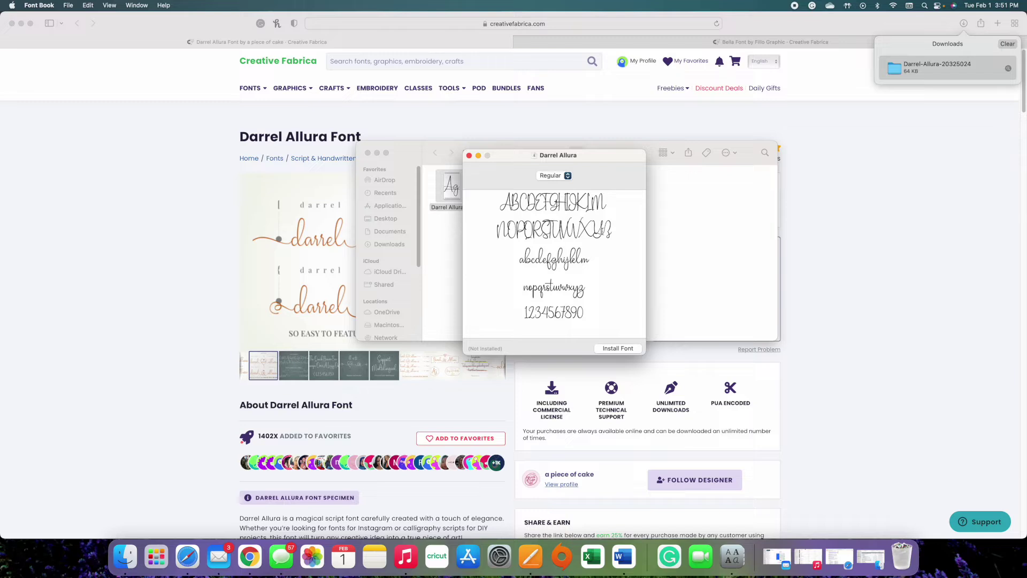
{"action": "left_click", "coordinate": [568, 176]}
{"action": "left_click", "coordinate": [608, 308]}
{"action": "left_click", "coordinate": [615, 349]}
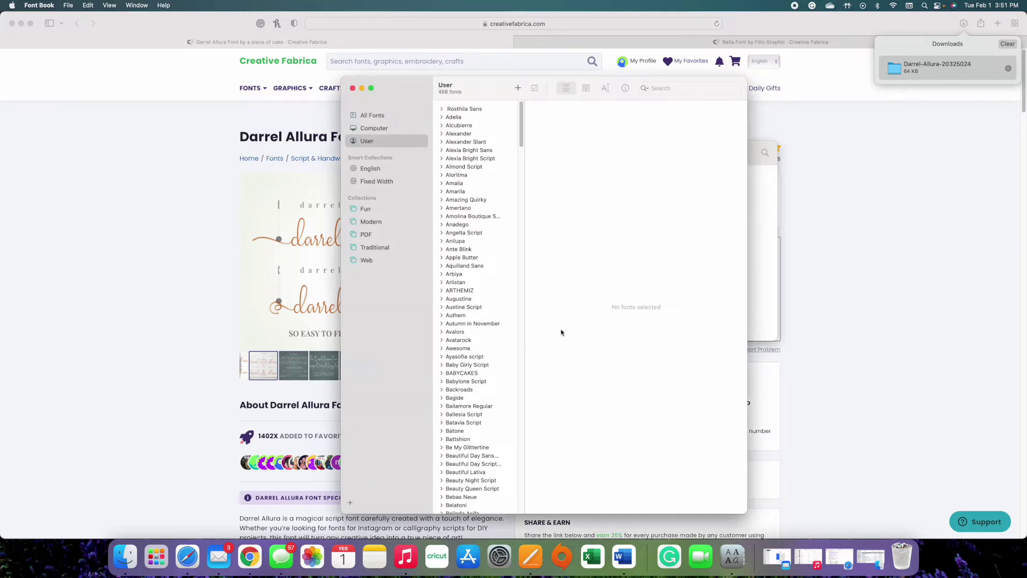
Examine the sample alphabet of Darrel Allura among the user fonts in Font Book.
{"action": "scroll", "coordinate": [500, 473], "scroll_direction": "down", "scroll_amount": 3}
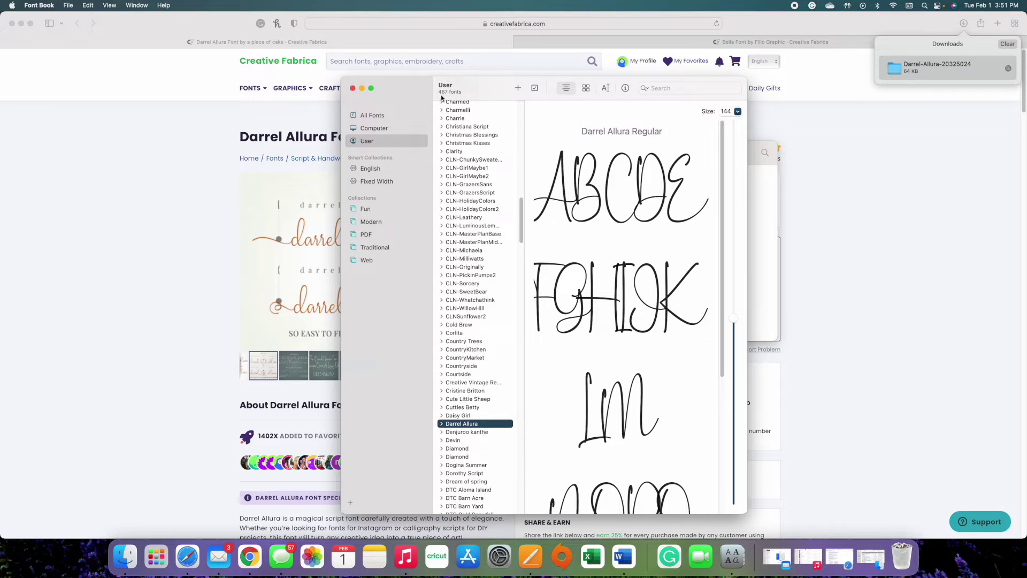
{"action": "scroll", "coordinate": [662, 378], "scroll_direction": "down", "scroll_amount": 4}
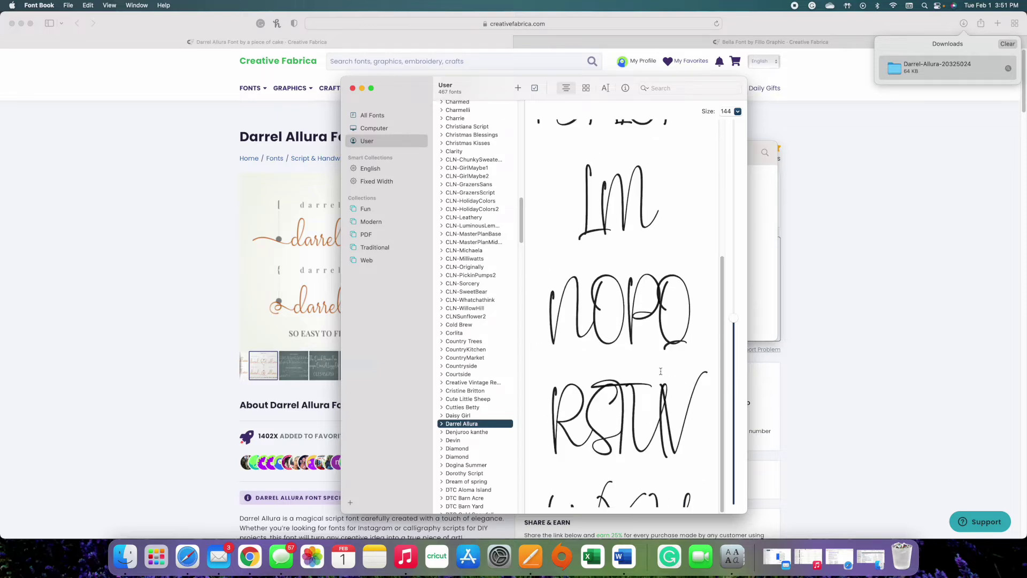
{"action": "scroll", "coordinate": [629, 349], "scroll_direction": "up", "scroll_amount": 4}
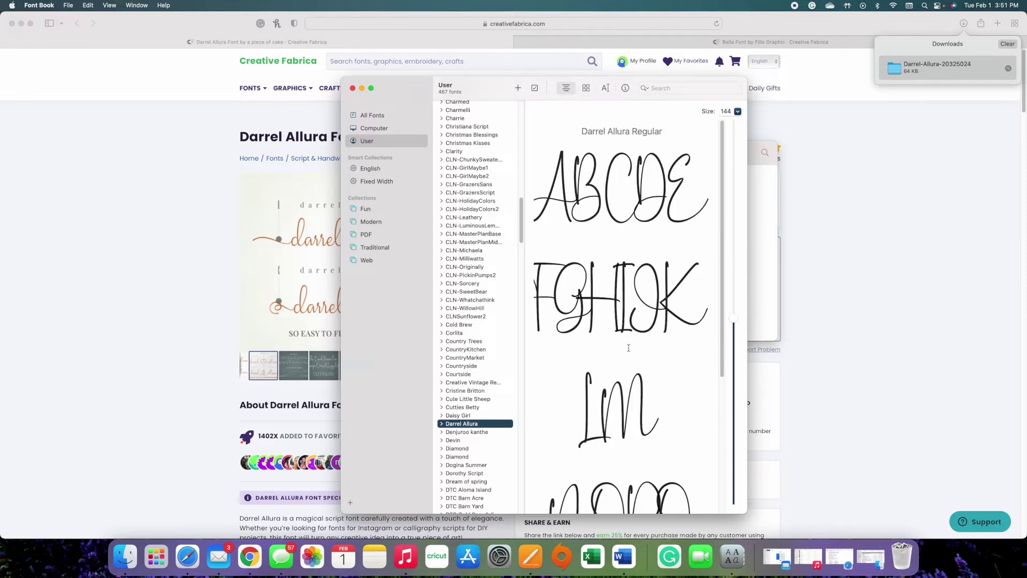
Show Darrel Allura's full character repertoire and set the preview size to 12.
{"action": "left_click", "coordinate": [587, 89]}
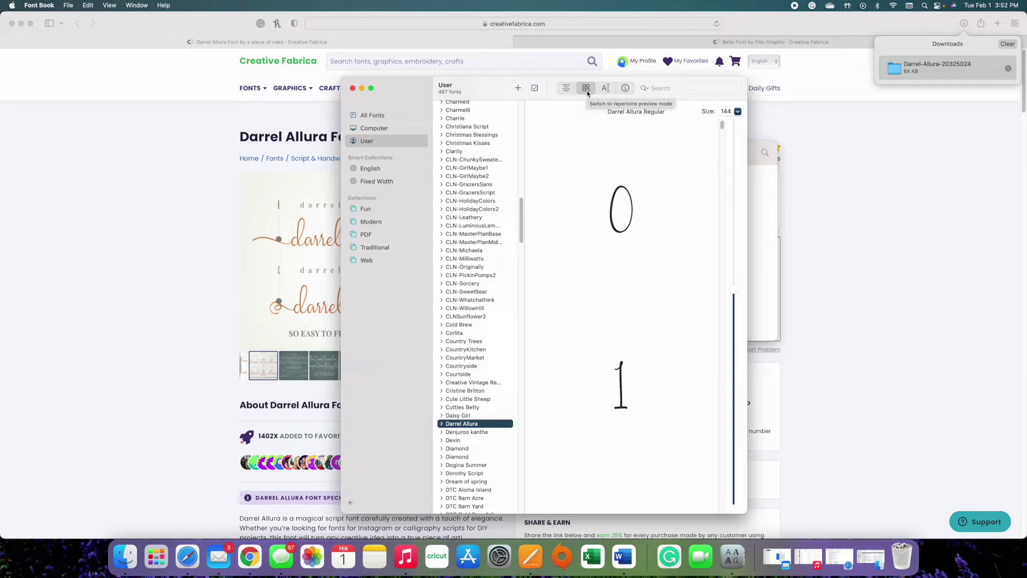
{"action": "scroll", "coordinate": [659, 315], "scroll_direction": "down", "scroll_amount": 10}
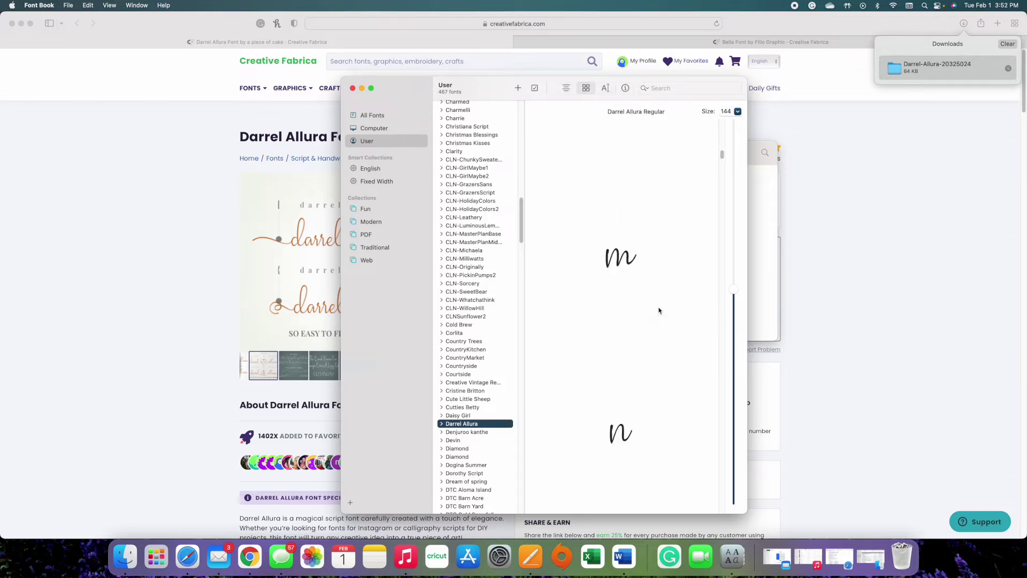
{"action": "scroll", "coordinate": [659, 310], "scroll_direction": "down", "scroll_amount": 10}
{"action": "left_click", "coordinate": [737, 111]}
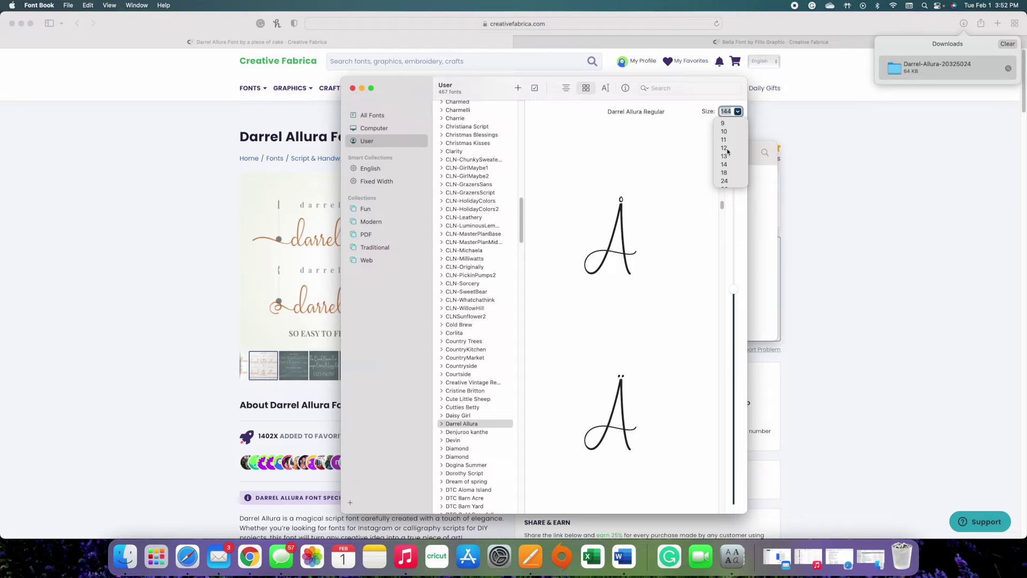
{"action": "left_click", "coordinate": [727, 152]}
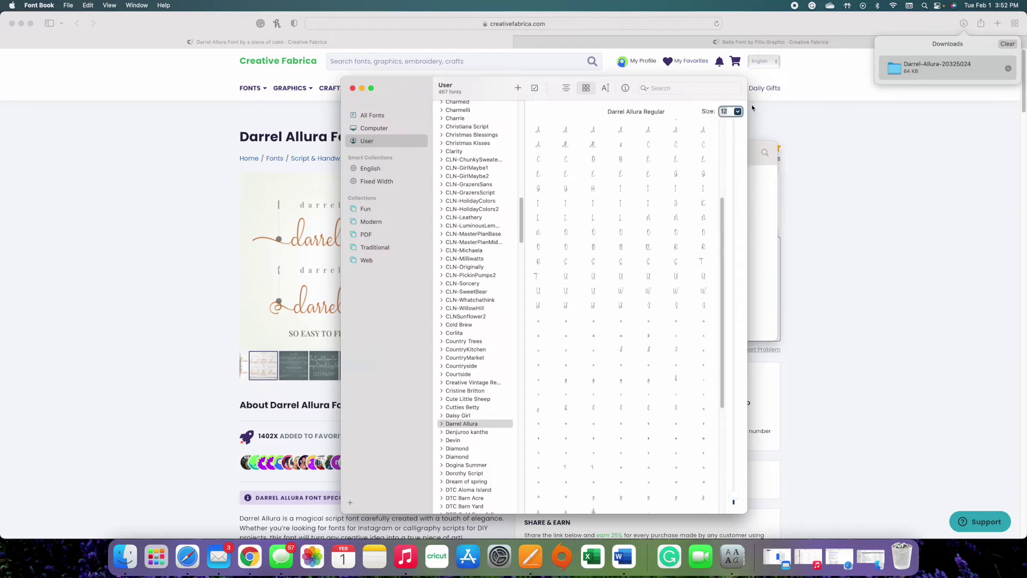
Set the preview size to 24 and look through Darrel Allura's glyphs down to the special connecting symbols.
{"action": "left_click", "coordinate": [738, 111]}
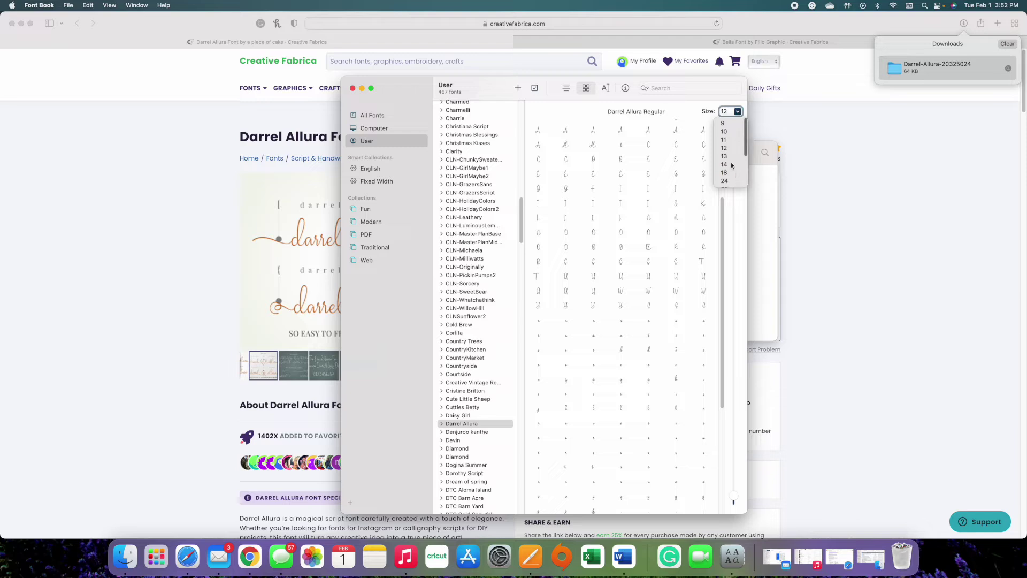
{"action": "left_click", "coordinate": [730, 181]}
{"action": "scroll", "coordinate": [672, 282], "scroll_direction": "down", "scroll_amount": 5}
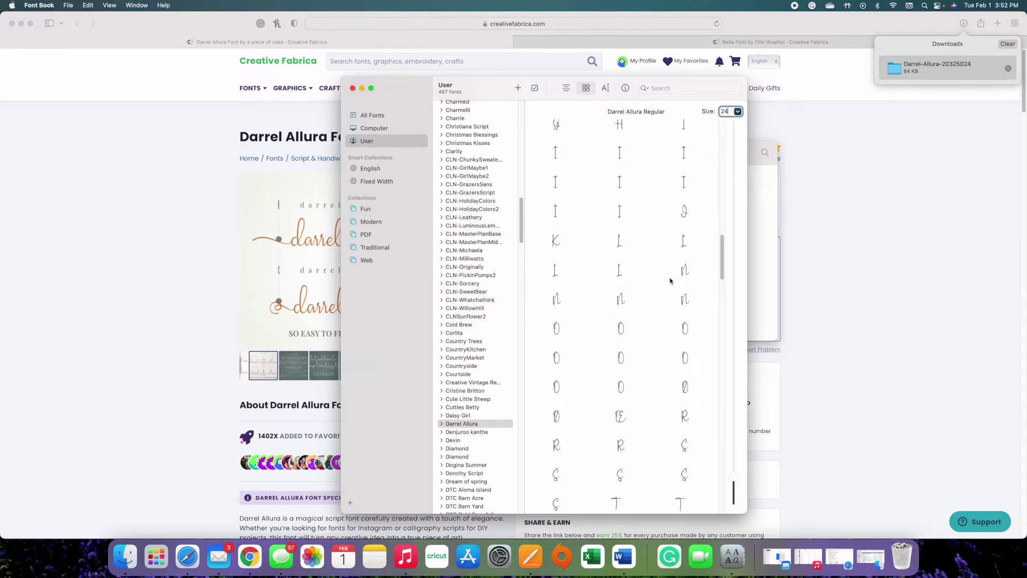
{"action": "scroll", "coordinate": [670, 283], "scroll_direction": "down", "scroll_amount": 10}
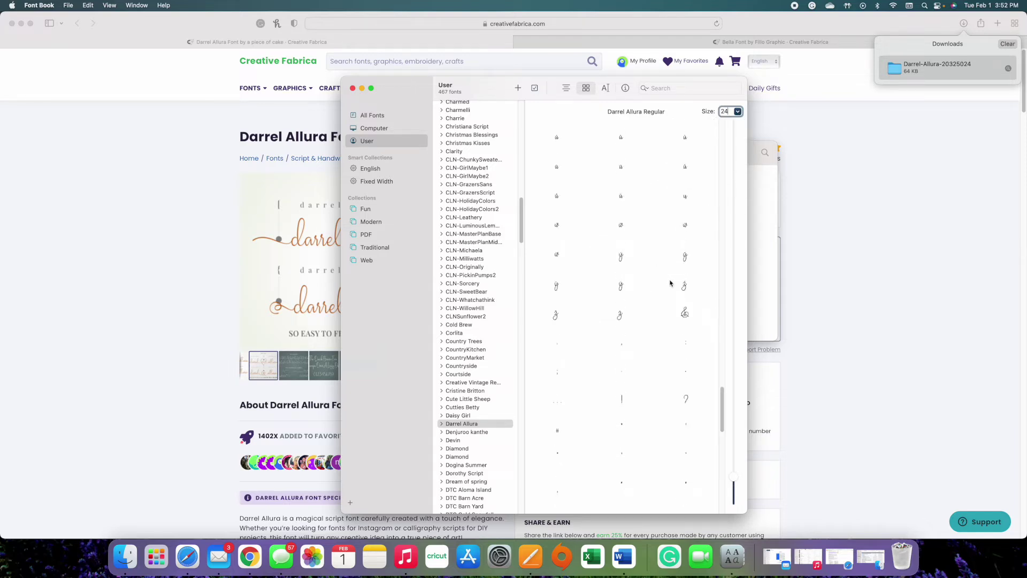
{"action": "scroll", "coordinate": [668, 284], "scroll_direction": "down", "scroll_amount": 5}
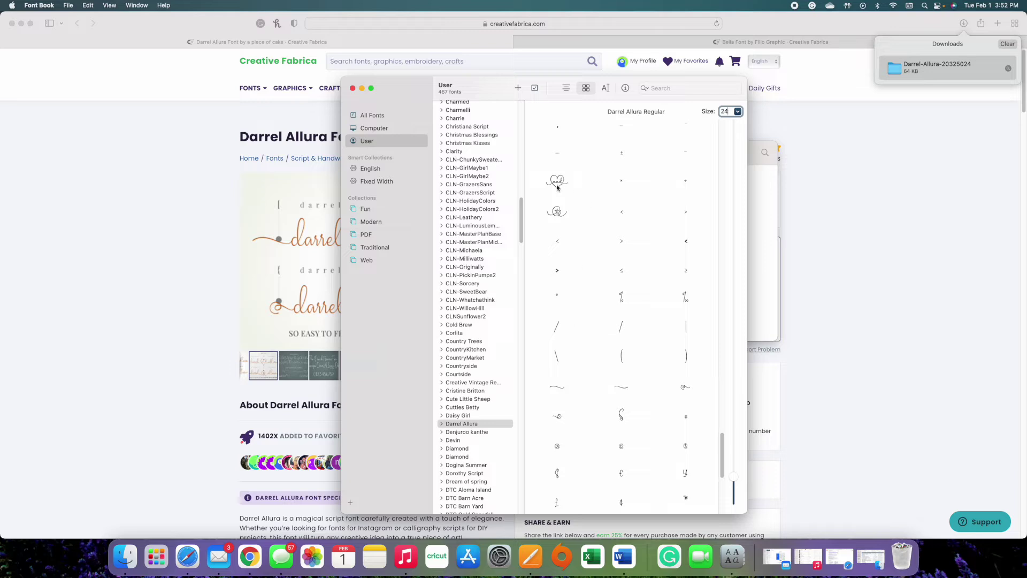
Switch back to Safari and view the Darrel Allura preview image showing another style of connecting swash.
{"action": "left_click", "coordinate": [216, 328]}
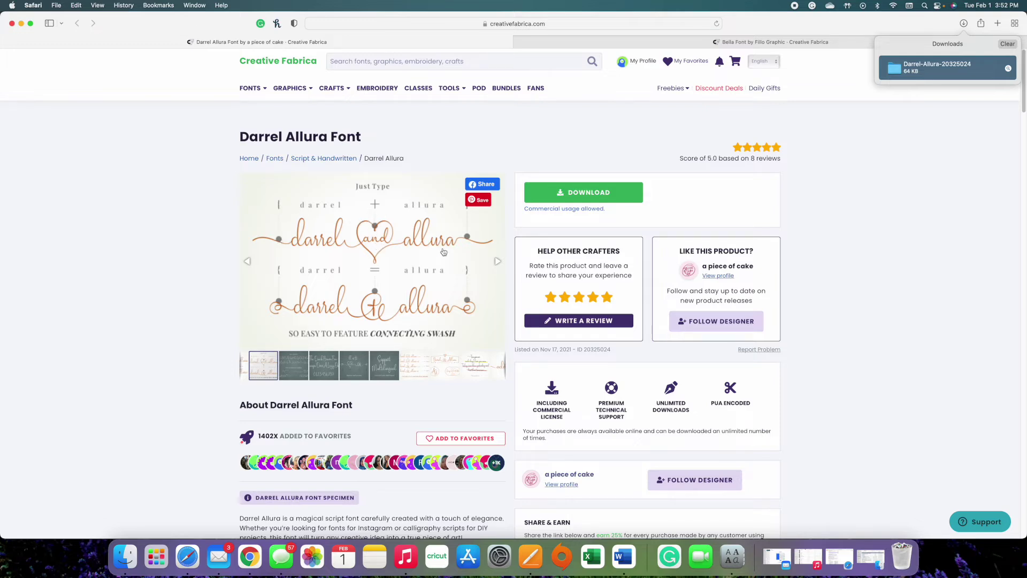
{"action": "left_click", "coordinate": [475, 247]}
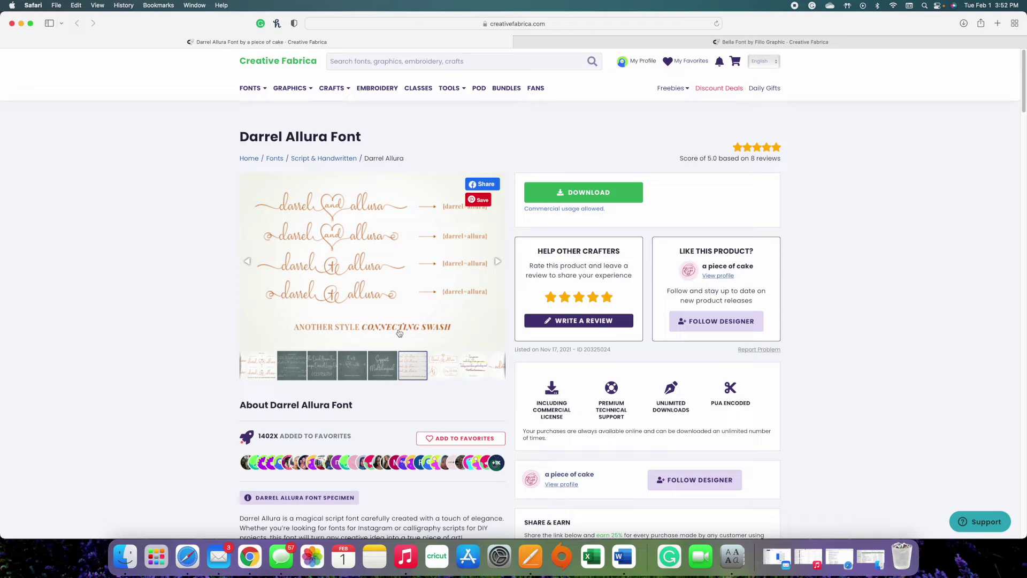
Look through the Darrel Allura wedding and quote preview images and return to the one showing another style of connecting swash.
{"action": "left_click", "coordinate": [451, 365]}
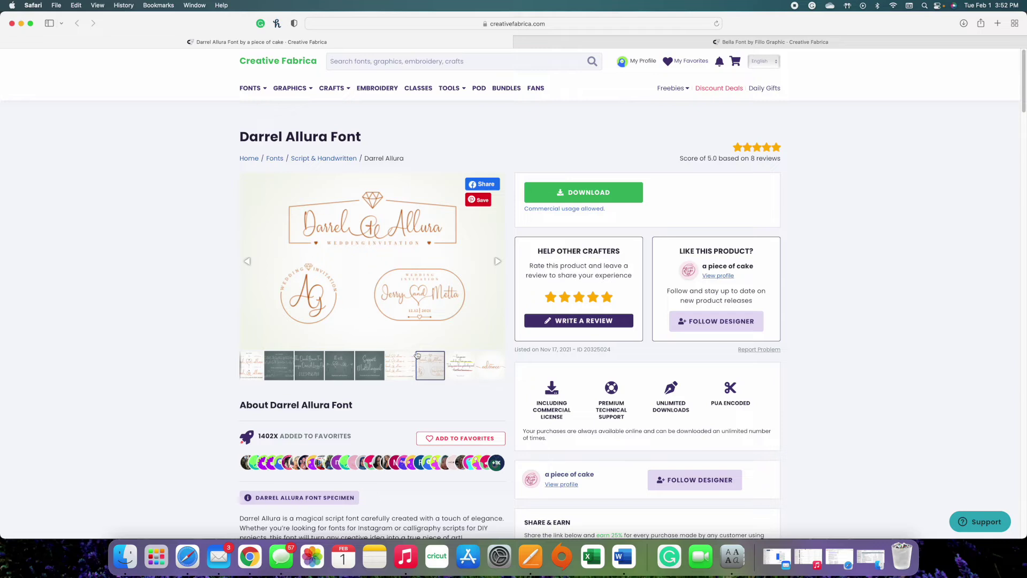
{"action": "left_click", "coordinate": [465, 374]}
{"action": "left_click", "coordinate": [410, 370]}
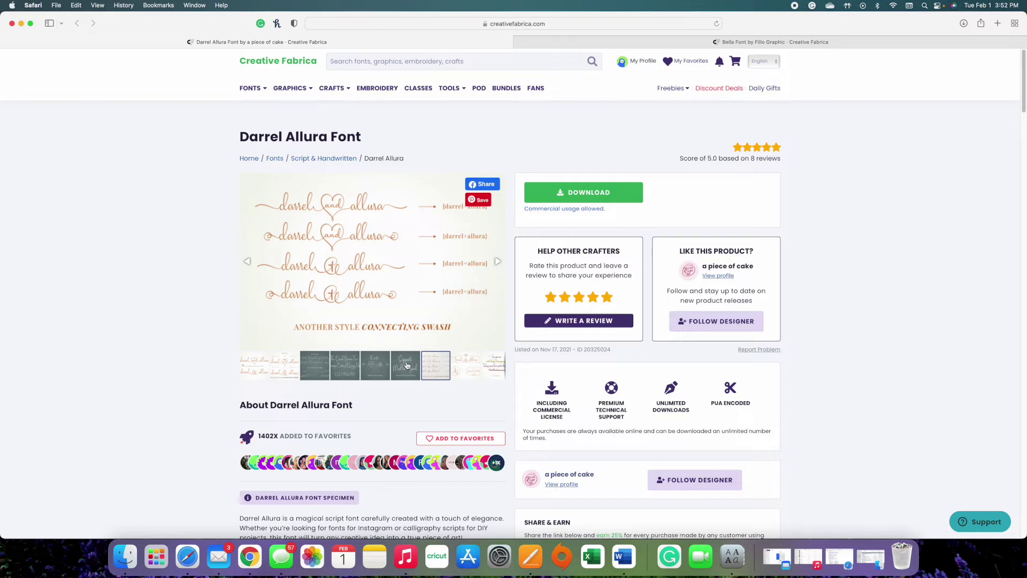
{"action": "left_click", "coordinate": [487, 370]}
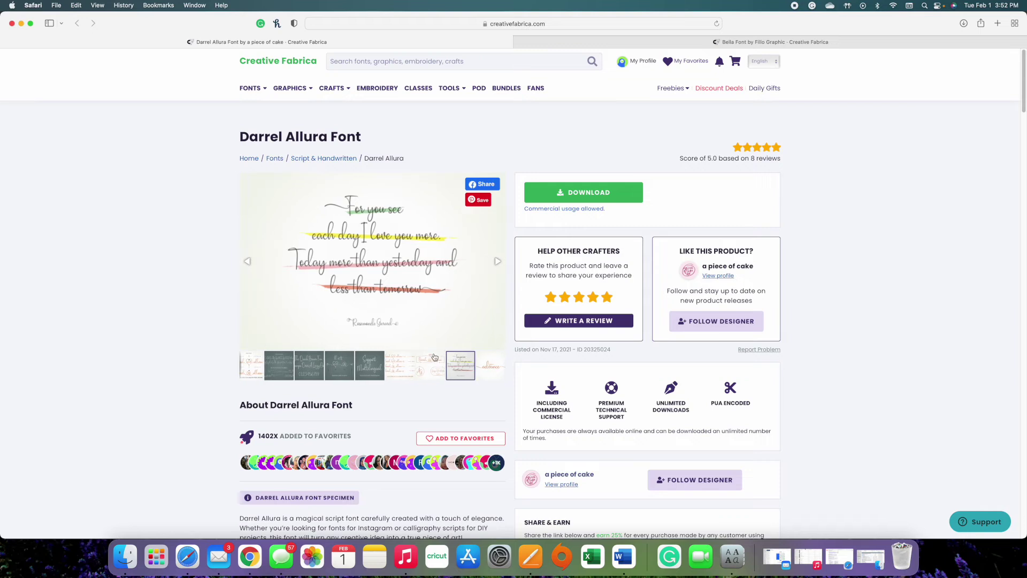
{"action": "left_click", "coordinate": [411, 374]}
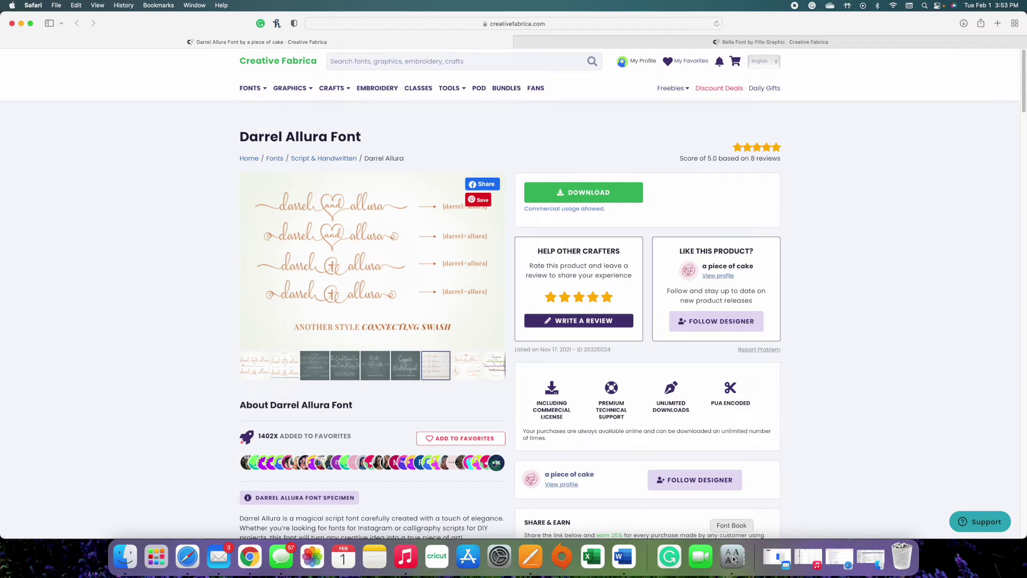
Switch to Cricut Design Space, add a text box and set its font to Darrel Allura by searching for darrel.
{"action": "left_click", "coordinate": [437, 556]}
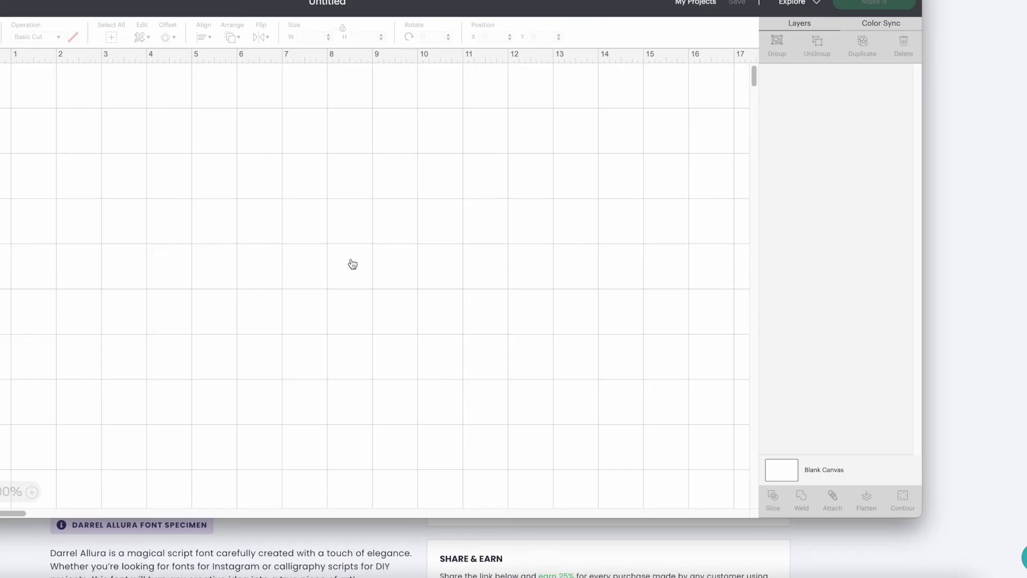
{"action": "key", "text": "t"}
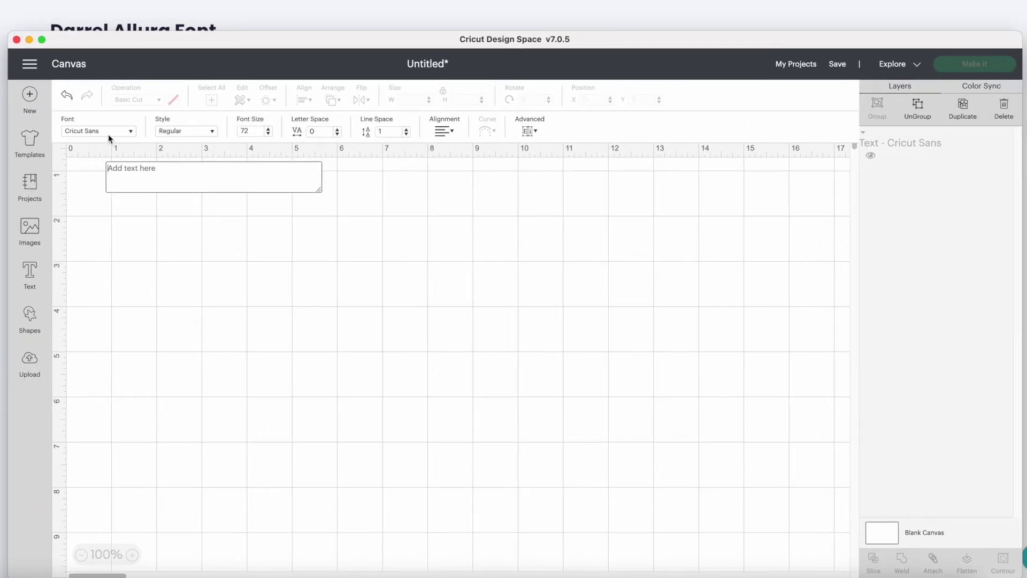
{"action": "left_click", "coordinate": [109, 135]}
{"action": "left_click", "coordinate": [587, 106]}
{"action": "type", "text": "da"}
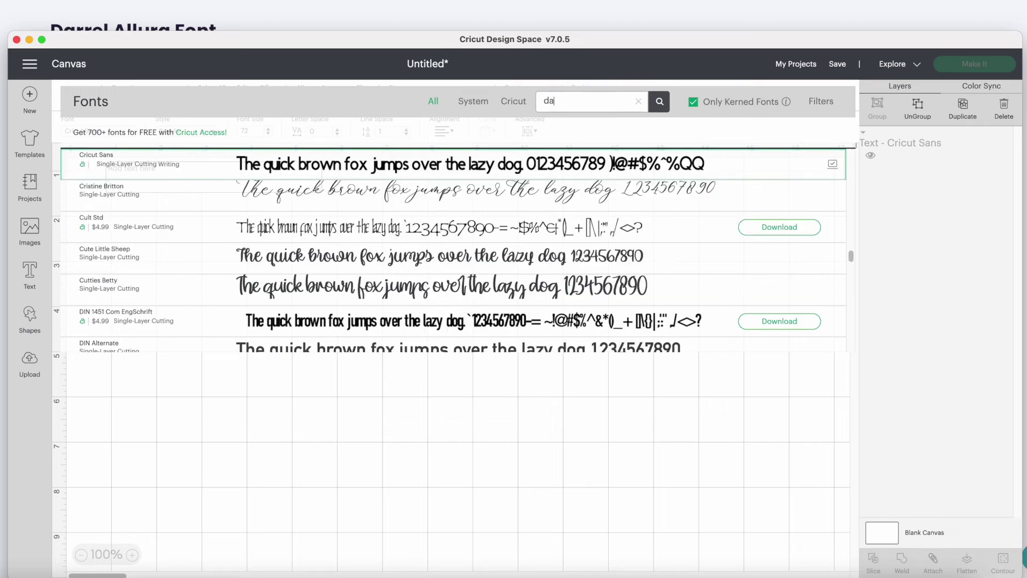
{"action": "type", "text": "rrel"}
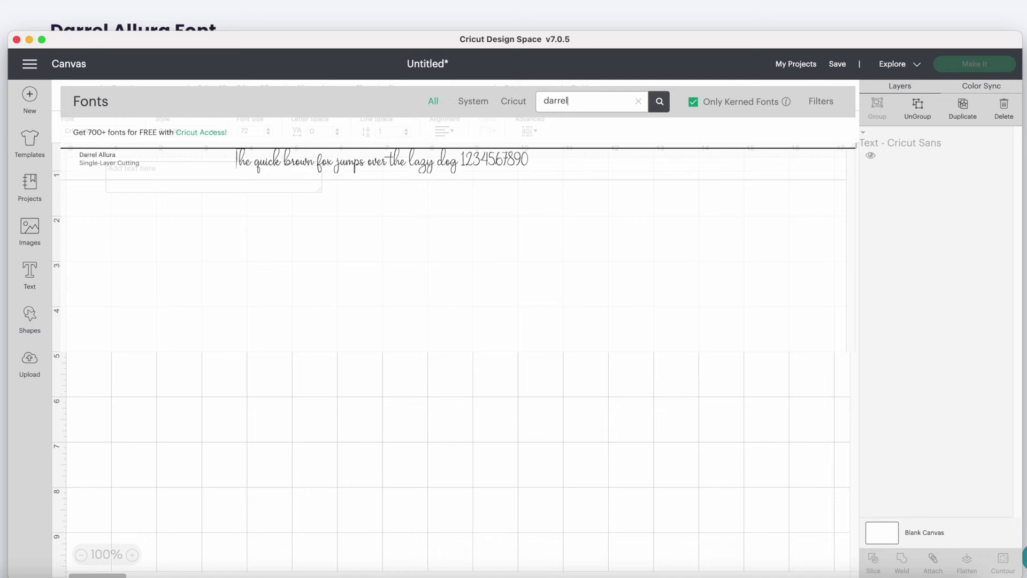
{"action": "left_click", "coordinate": [344, 160]}
Reposition the Design Space window beside the preview image and enter two first names separated by a space in the text box.
{"action": "left_click_drag", "start_coordinate": [471, 42], "coordinate": [671, 4]}
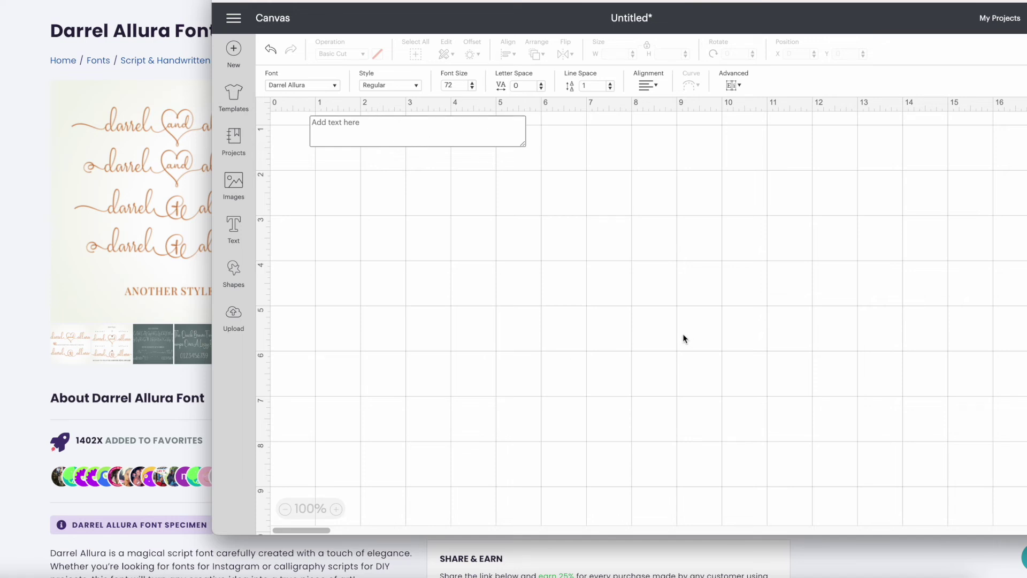
{"action": "type", "text": "Elizabeth"}
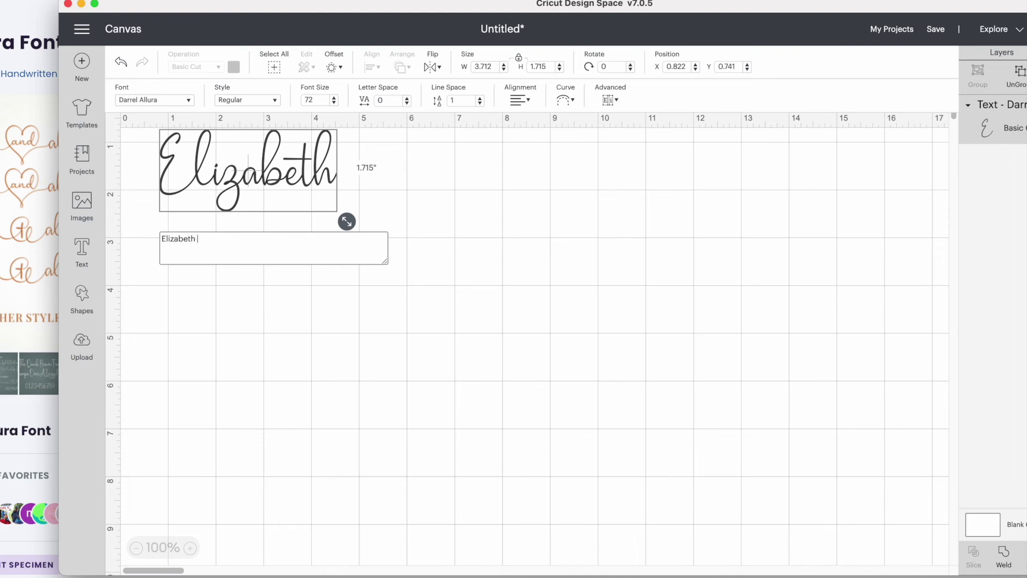
{"action": "type", "text": " Abby"}
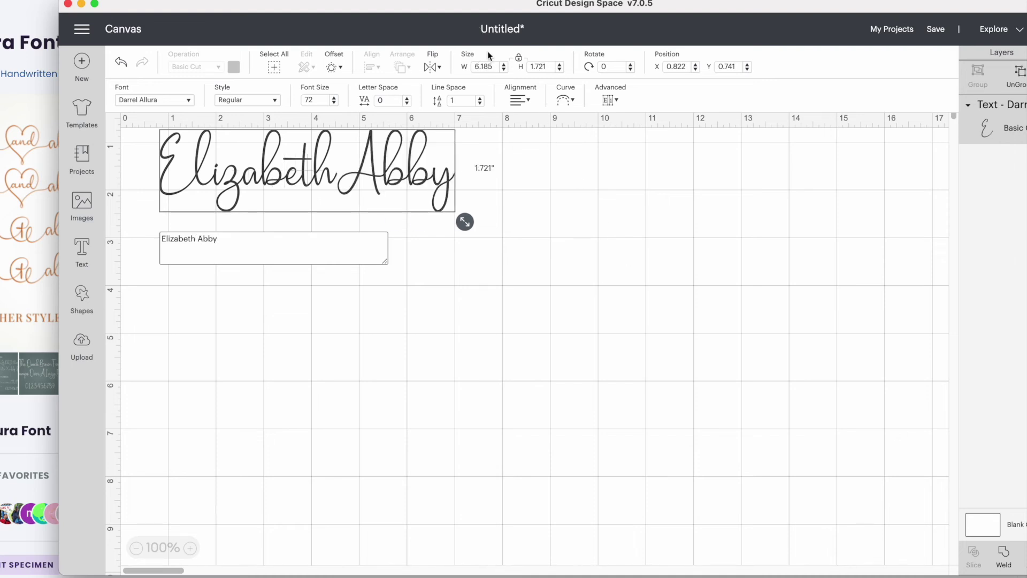
Insert a + between the two names and remove the spaces on both sides of it.
{"action": "left_click_drag", "start_coordinate": [521, 14], "coordinate": [523, 195]}
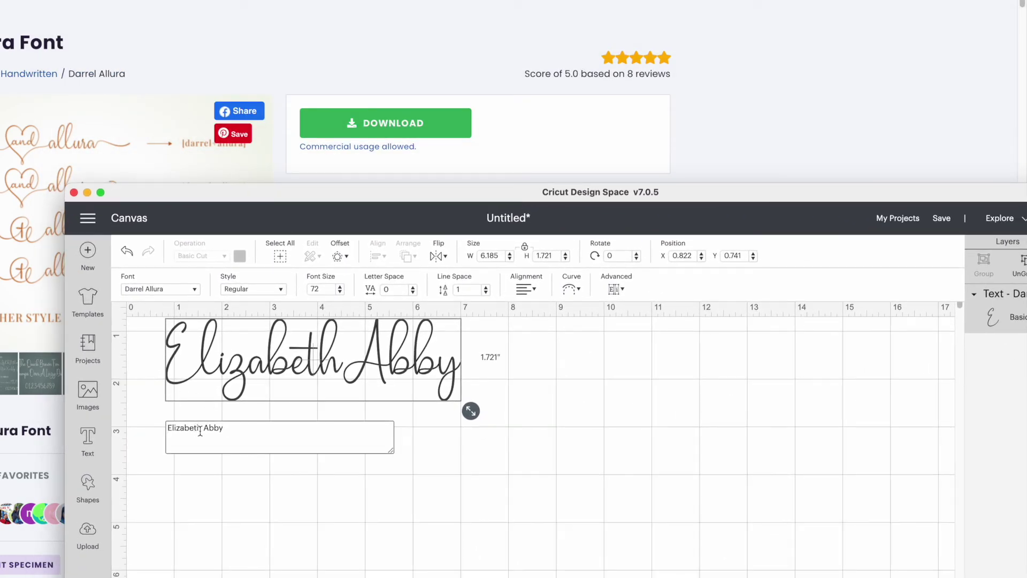
{"action": "left_click", "coordinate": [203, 431]}
{"action": "type", "text": "+"}
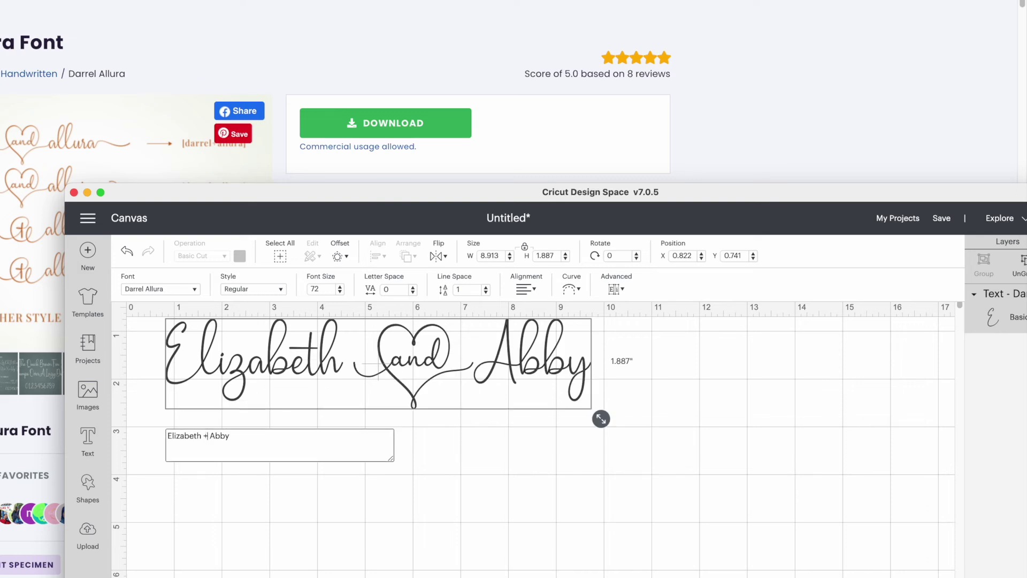
{"action": "key", "text": "Delete"}
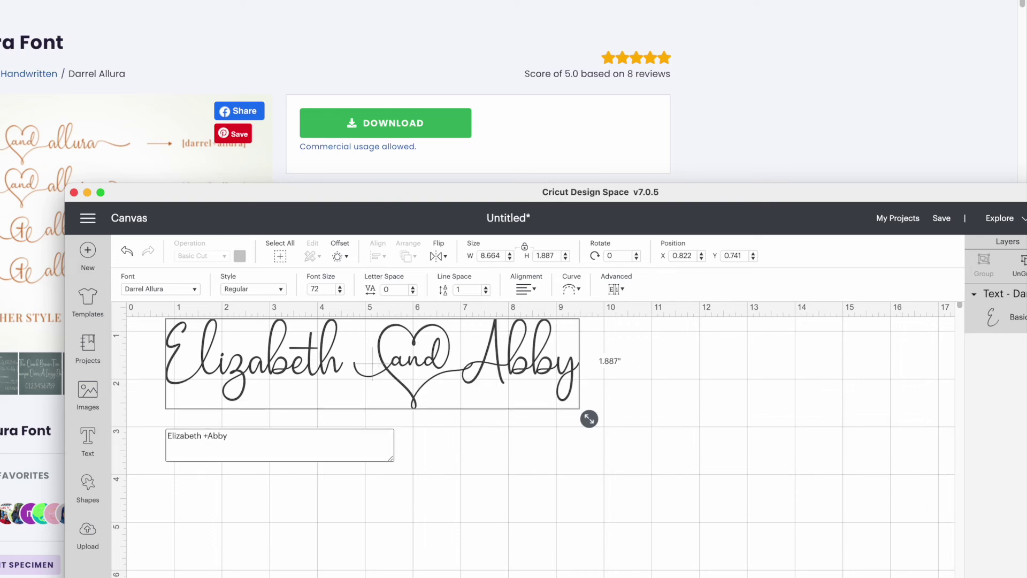
{"action": "key", "text": "BackSpace"}
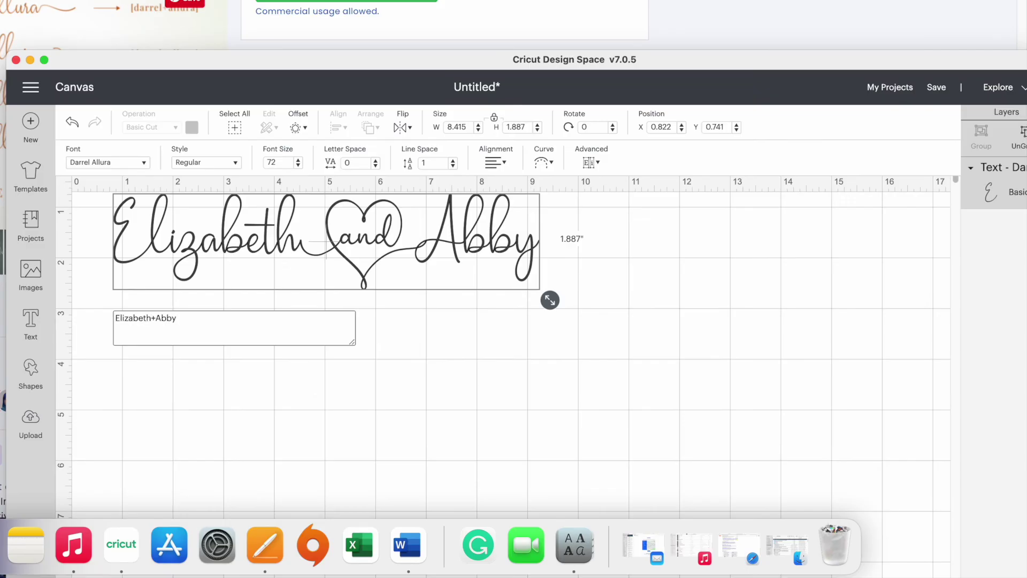
Replace the second name's capital initial with a lowercase a.
{"action": "left_click", "coordinate": [161, 321]}
{"action": "key", "text": "BackSpace"}
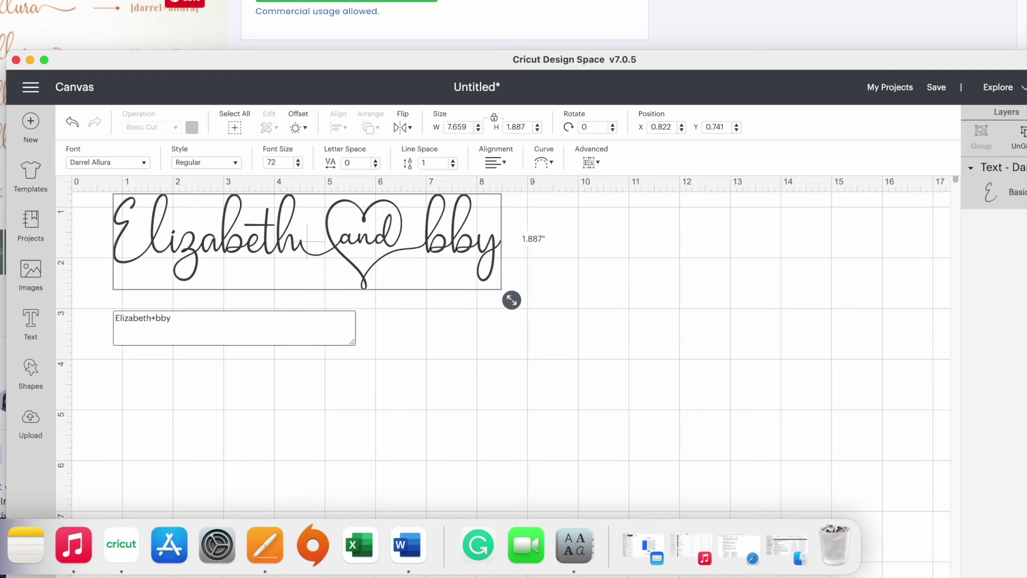
{"action": "type", "text": "a"}
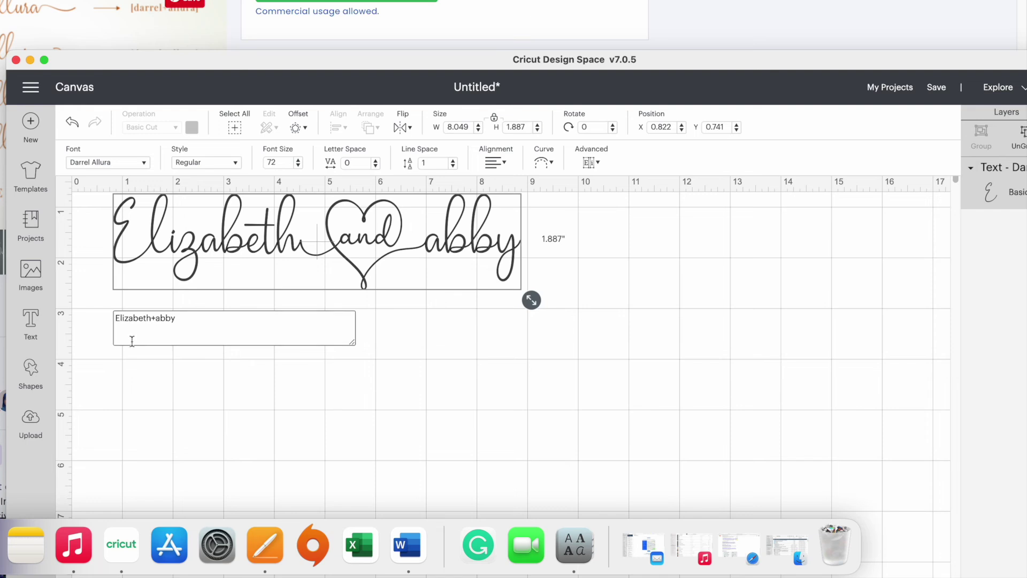
Try the } character as the ending swash after the second name and remove it again.
{"action": "left_click", "coordinate": [119, 321]}
{"action": "left_click", "coordinate": [183, 320]}
{"action": "type", "text": "}"}
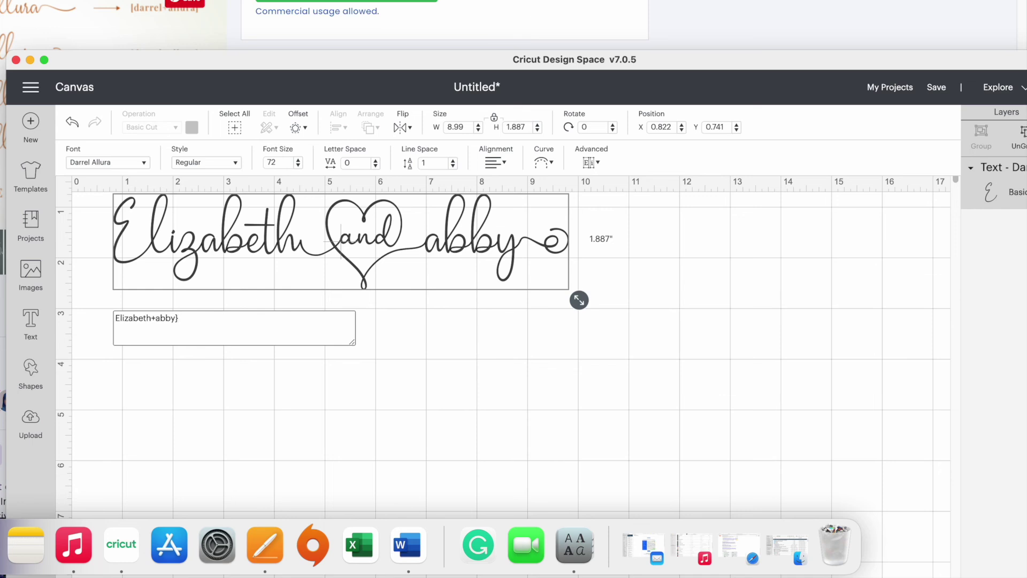
{"action": "key", "text": "BackSpace"}
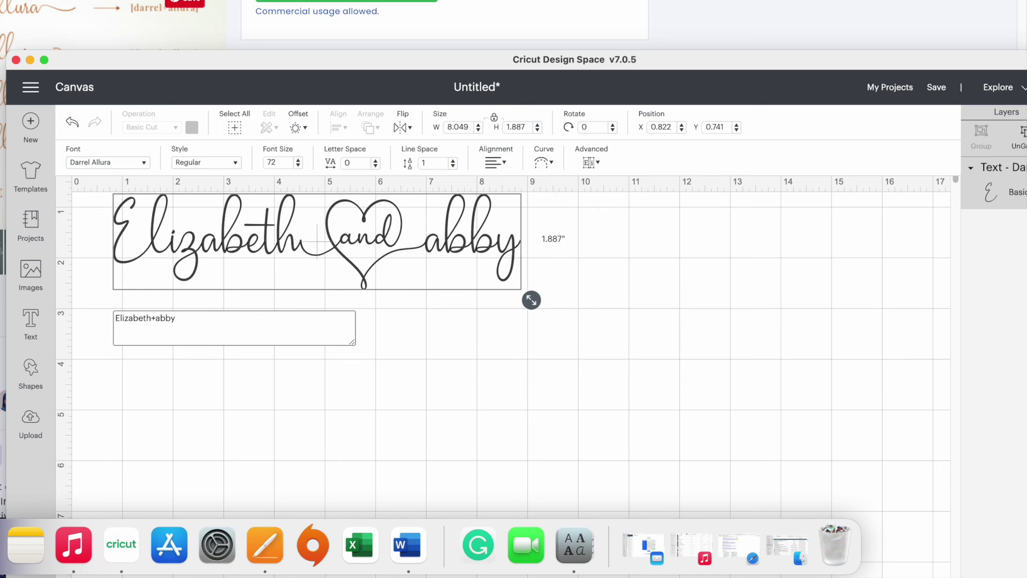
{"action": "type", "text": "}"}
{"action": "key", "text": "BackSpace"}
Add ] after the second name and [ before the first name as outer swashes, and finish editing the text.
{"action": "type", "text": "]"}
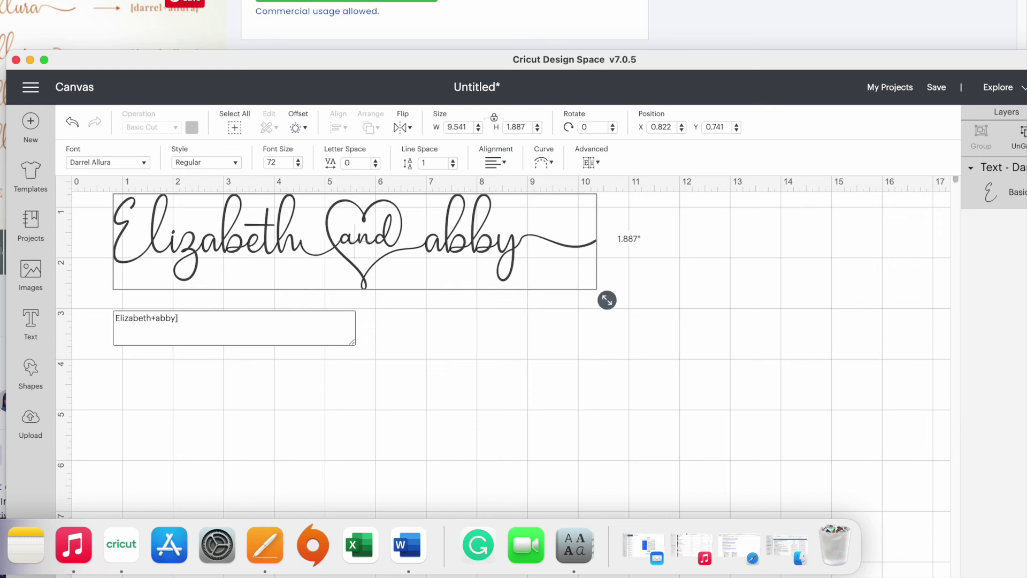
{"action": "left_click", "coordinate": [118, 319]}
{"action": "type", "text": "["}
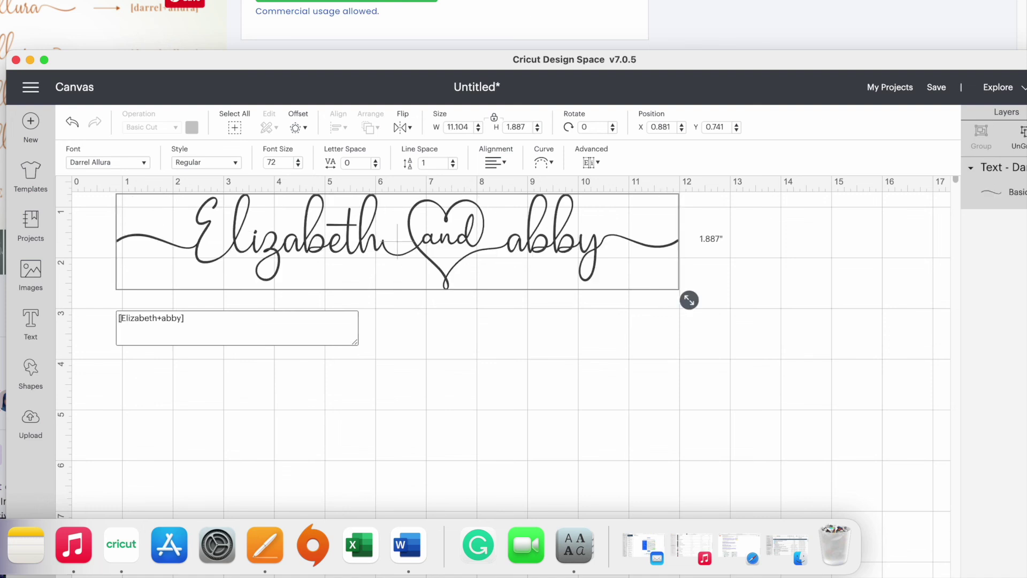
{"action": "left_click", "coordinate": [500, 265]}
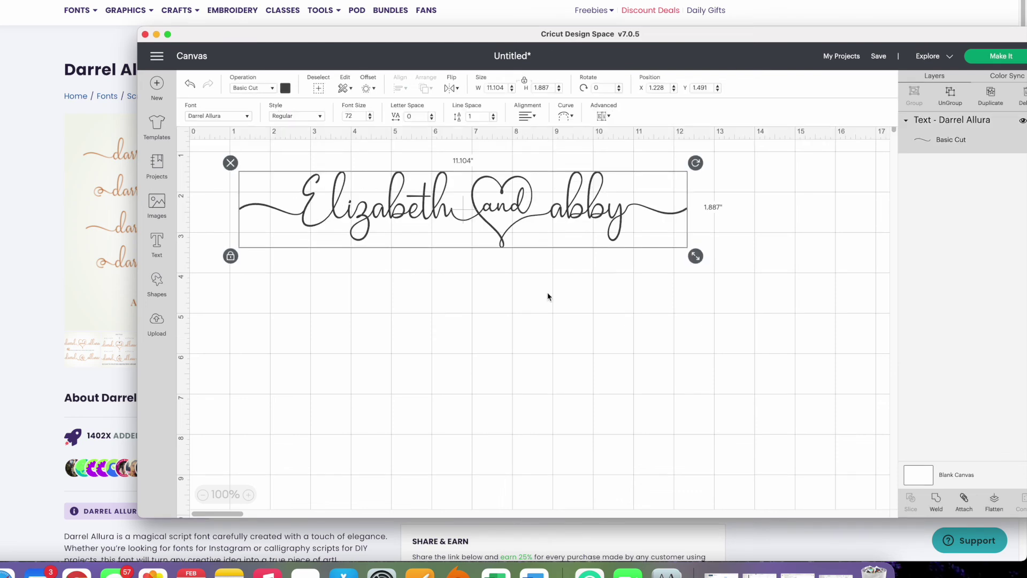
Switch back to the Darrel Allura page in Safari and view its commercial license information.
{"action": "left_click", "coordinate": [661, 5]}
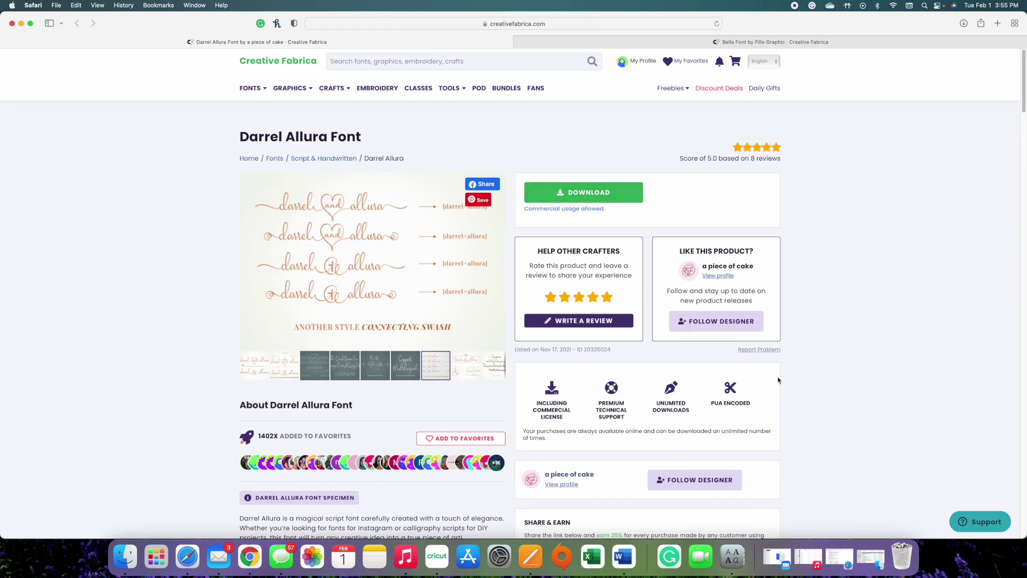
{"action": "mouse_move", "coordinate": [538, 412]}
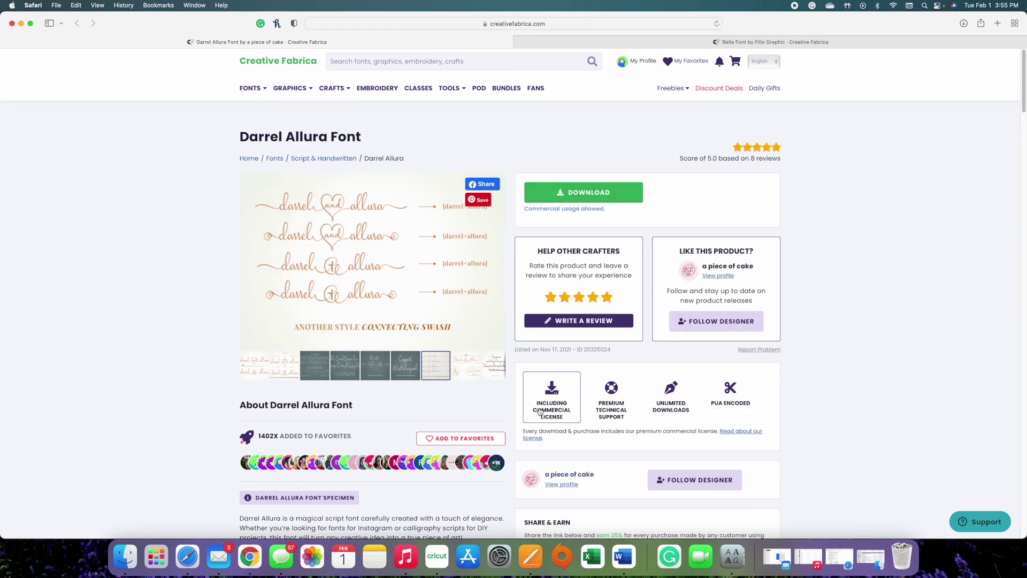